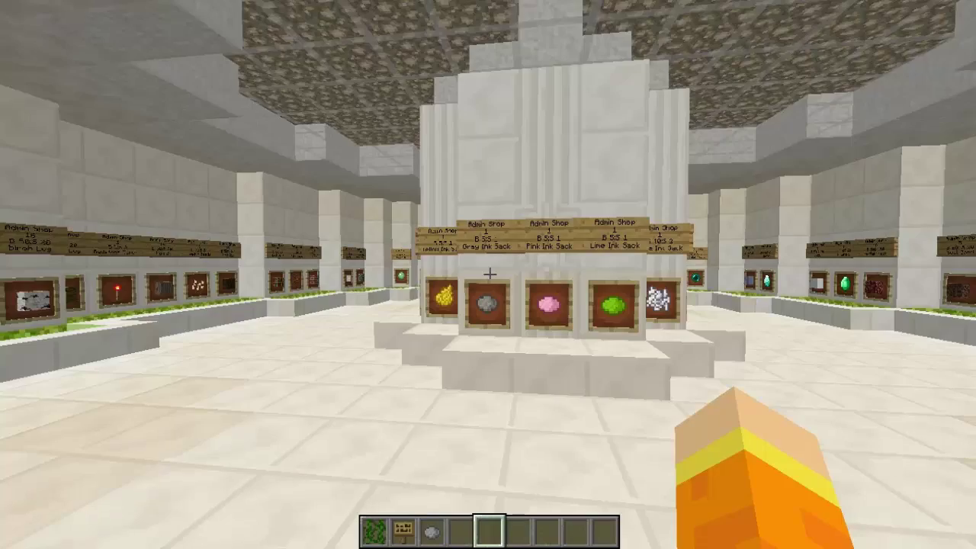
Walk to the ink-sack pillar facing the Gray, Pink and Lime Ink Sack frames, then run /gm survival.
key(w)
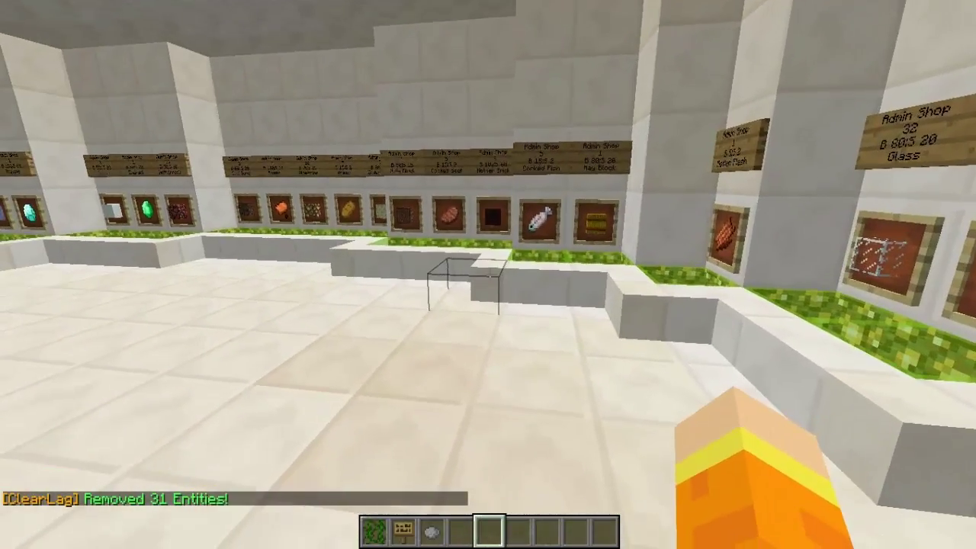
key(w)
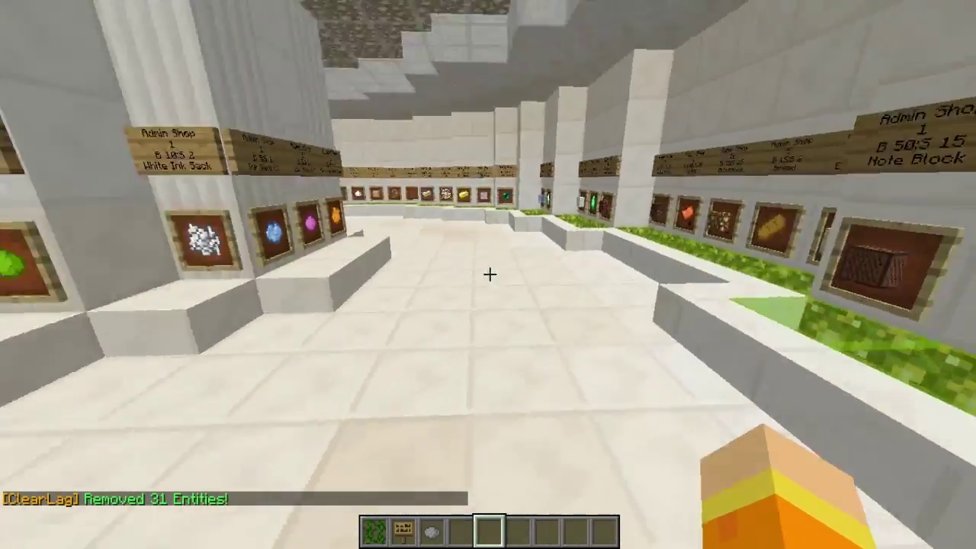
key(w)
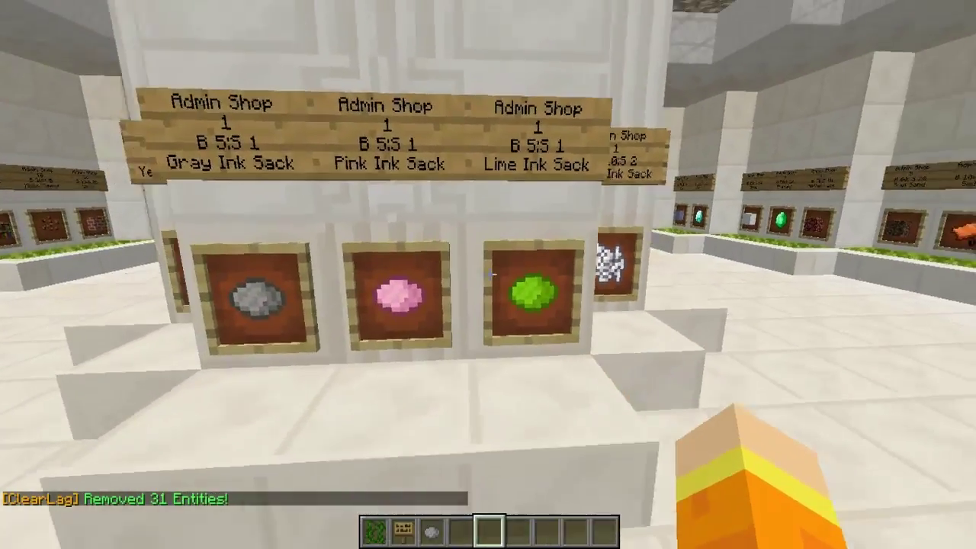
key(s)
key(w)
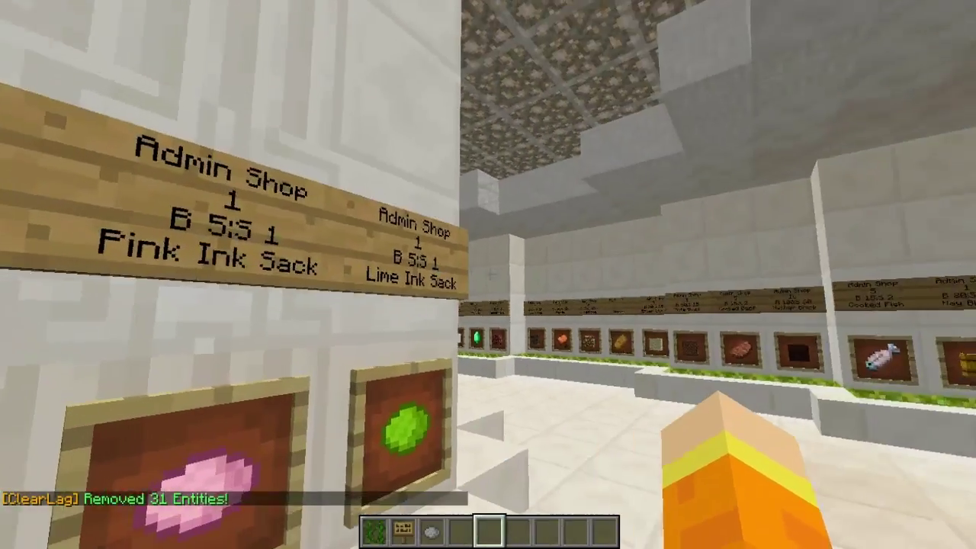
key(a)
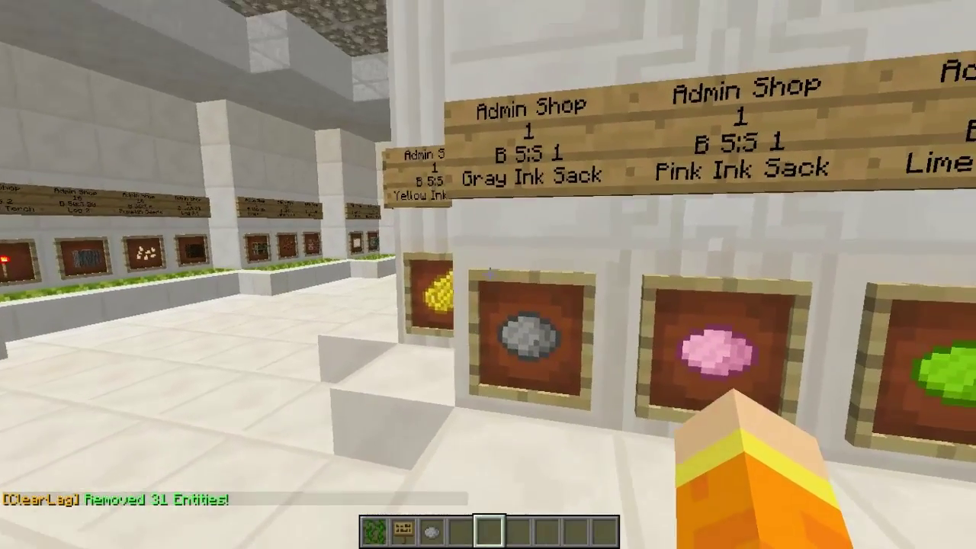
key(slash)
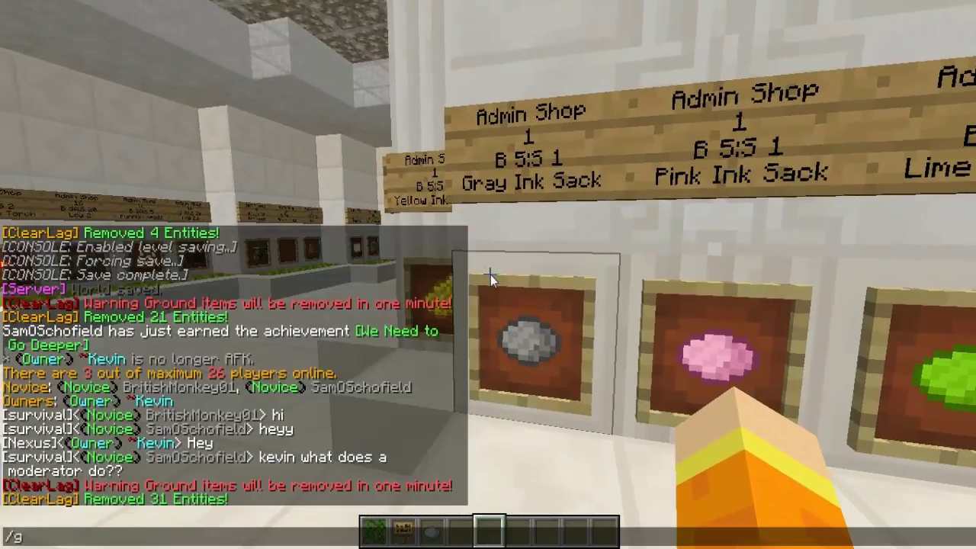
key(Escape)
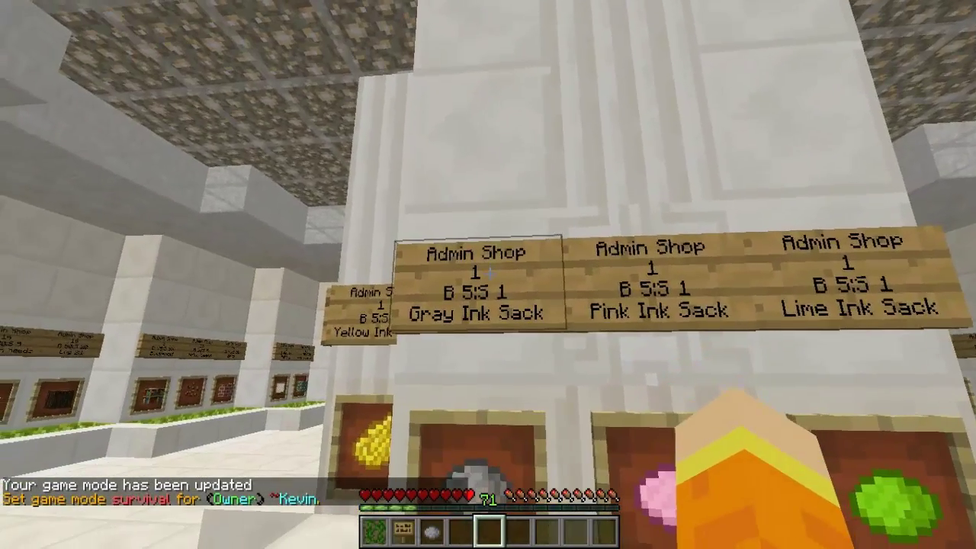
Buy and then sell one Gray Ink Sack at its shop sign, then return to creative mode.
right_click(488, 274)
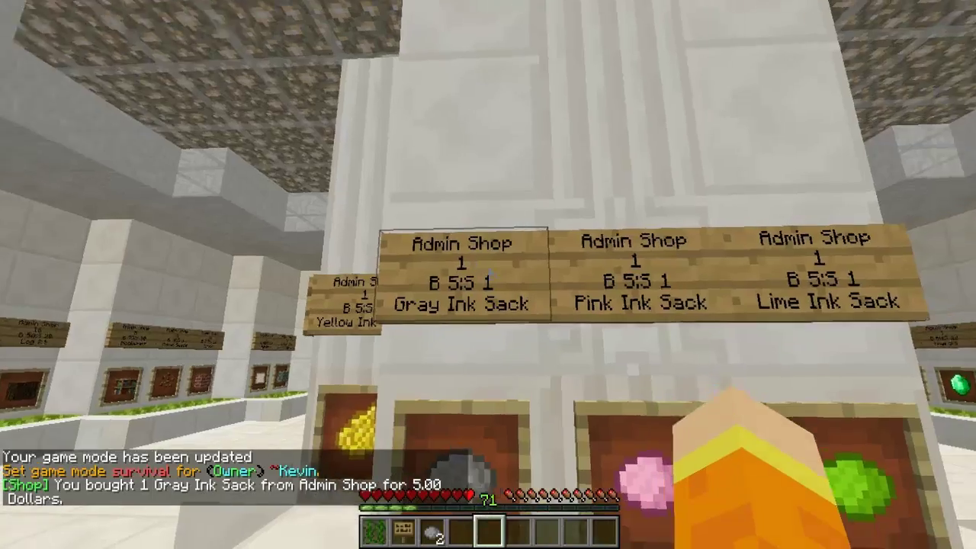
scroll(488, 274, up, 1)
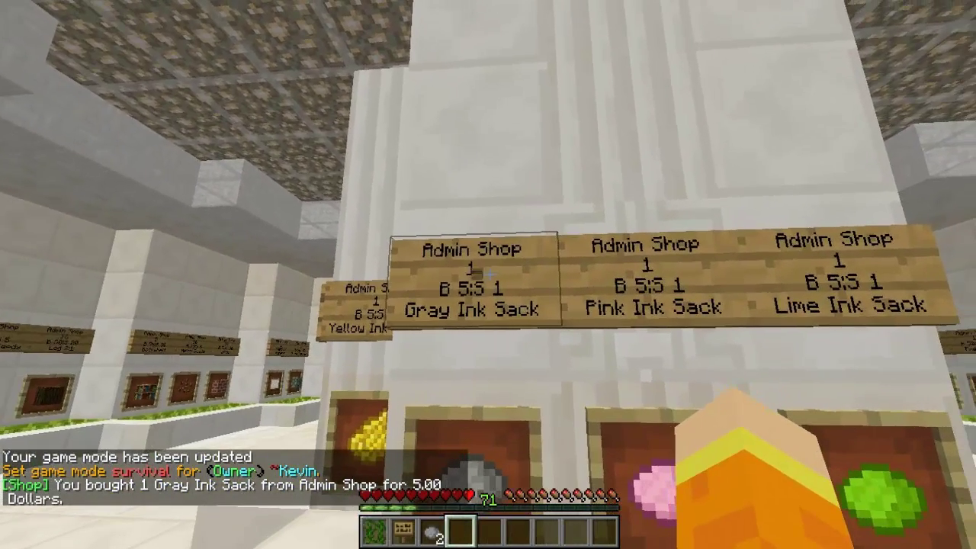
click(488, 274)
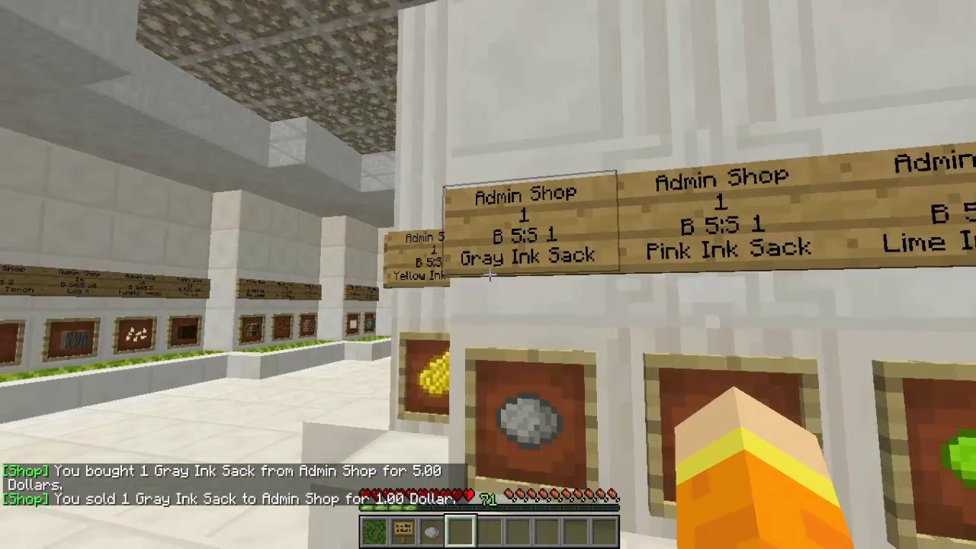
key(slash)
text(an)
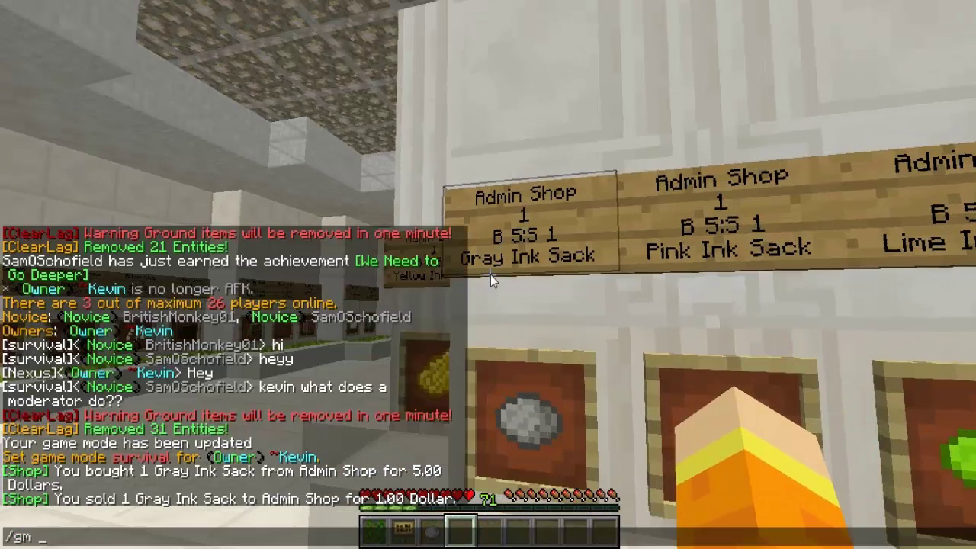
key(Escape)
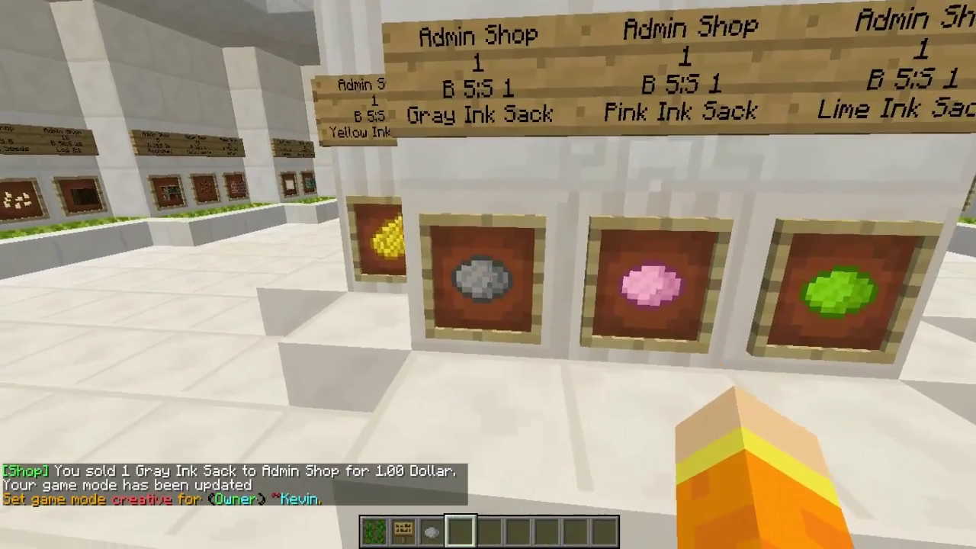
Knock the Gray Ink Sack out of its item frame and put it back in.
click(482, 278)
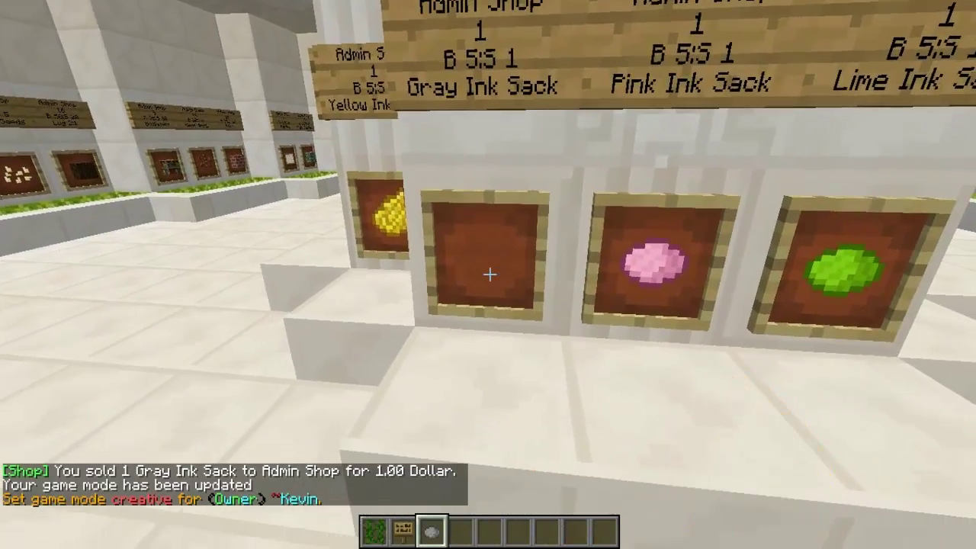
key(3)
right_click(484, 276)
key(4)
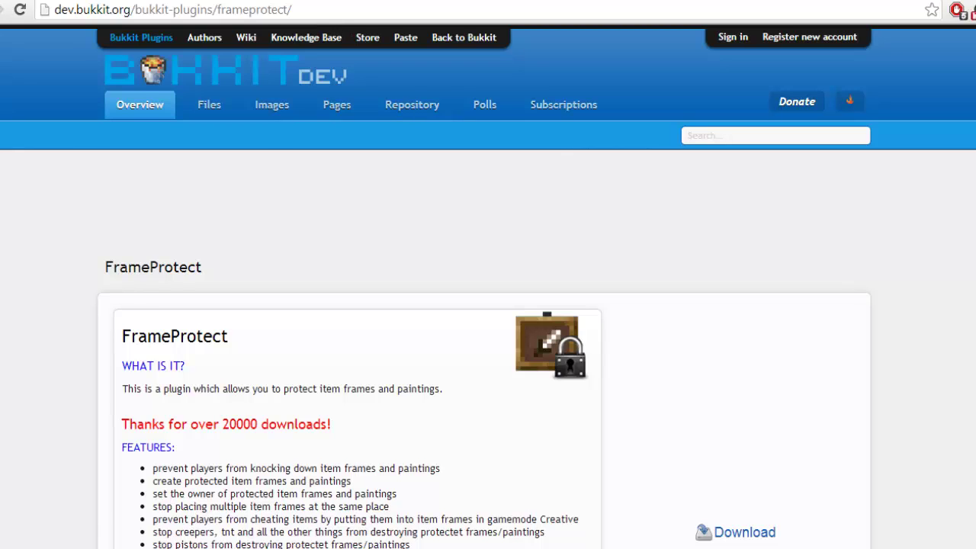
Scroll down the FrameProtect page to the permissions table listing the /fp commands.
scroll(371, 321, down, 2)
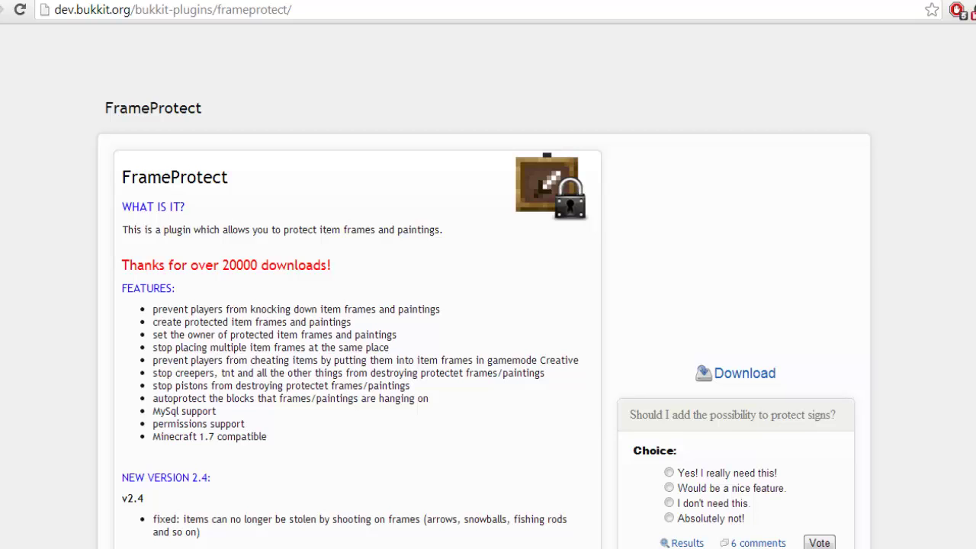
scroll(344, 435, down, 3)
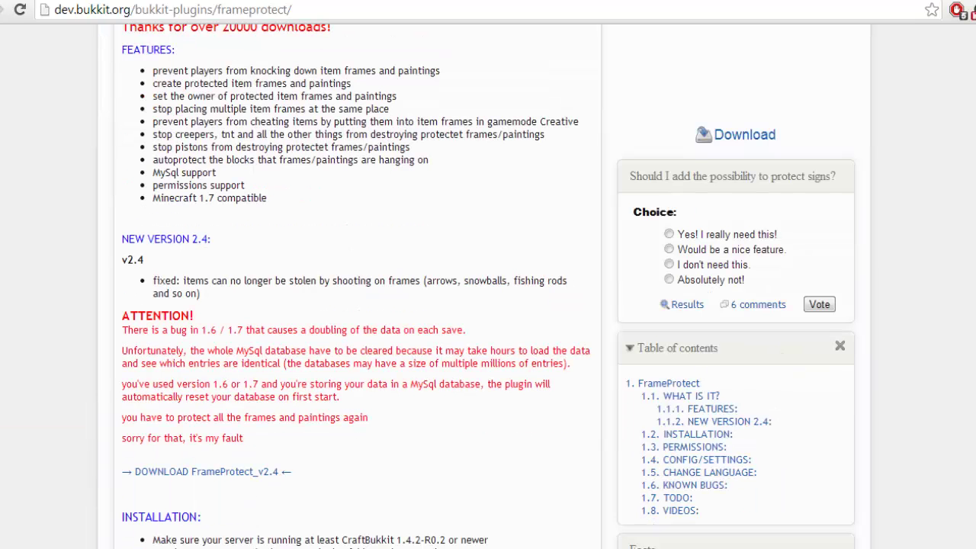
scroll(379, 407, down, 2)
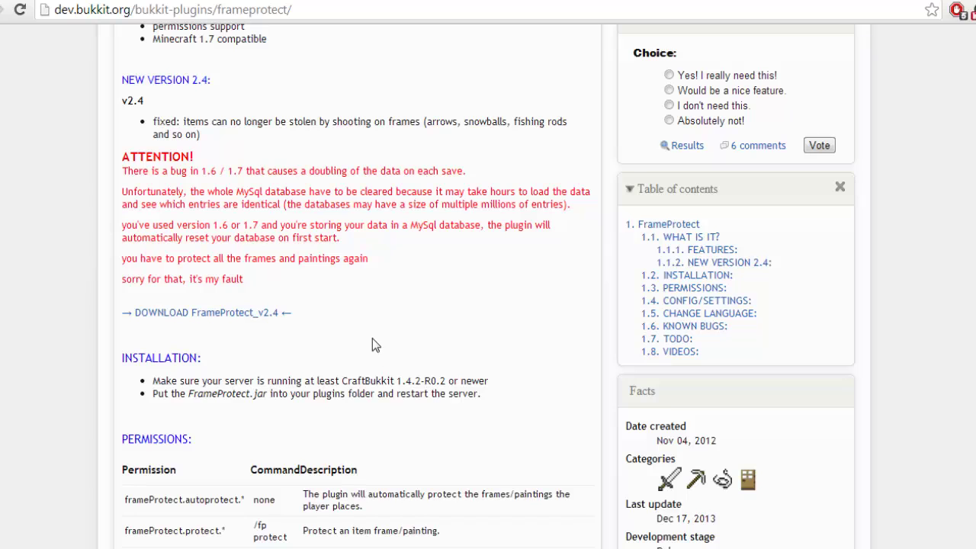
scroll(328, 286, down, 1)
scroll(321, 281, down, 2)
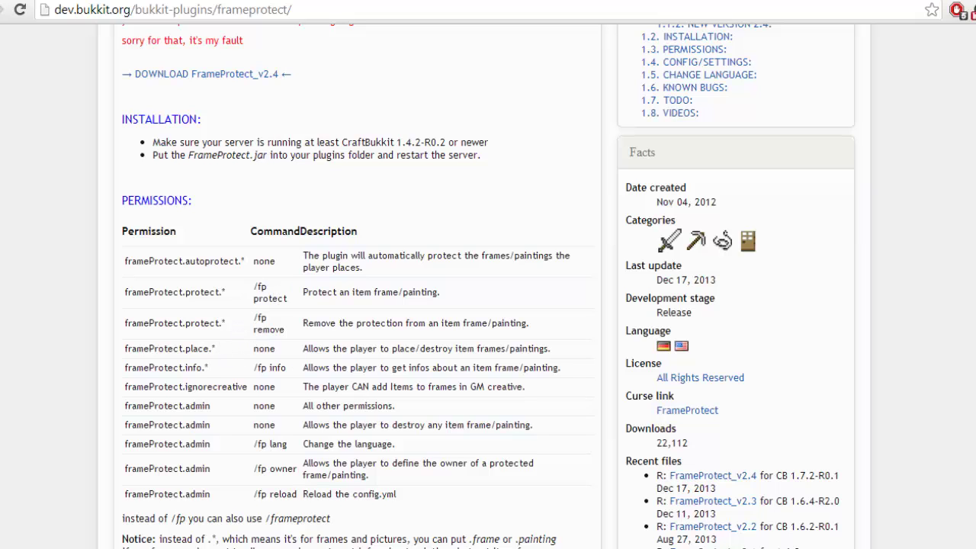
scroll(264, 315, down, 1)
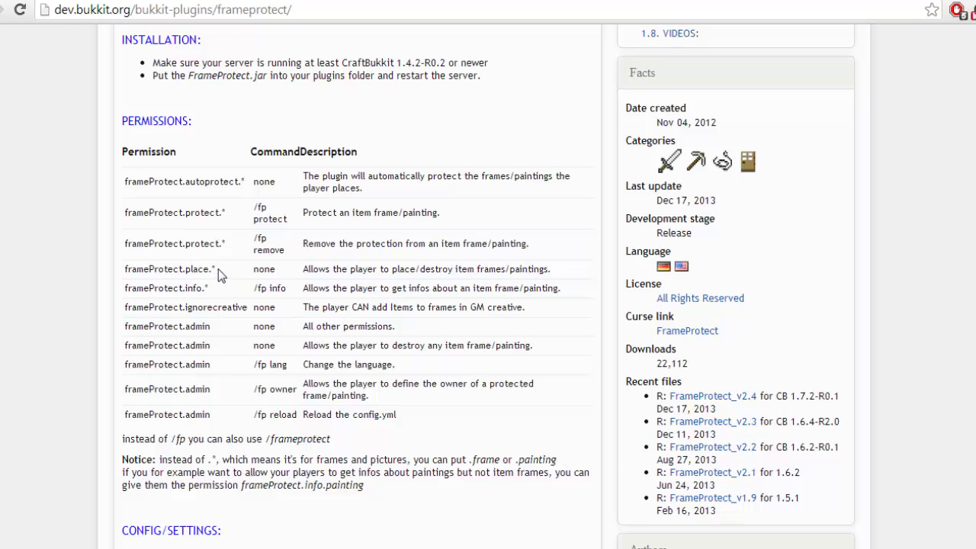
drag(215, 268, 135, 269)
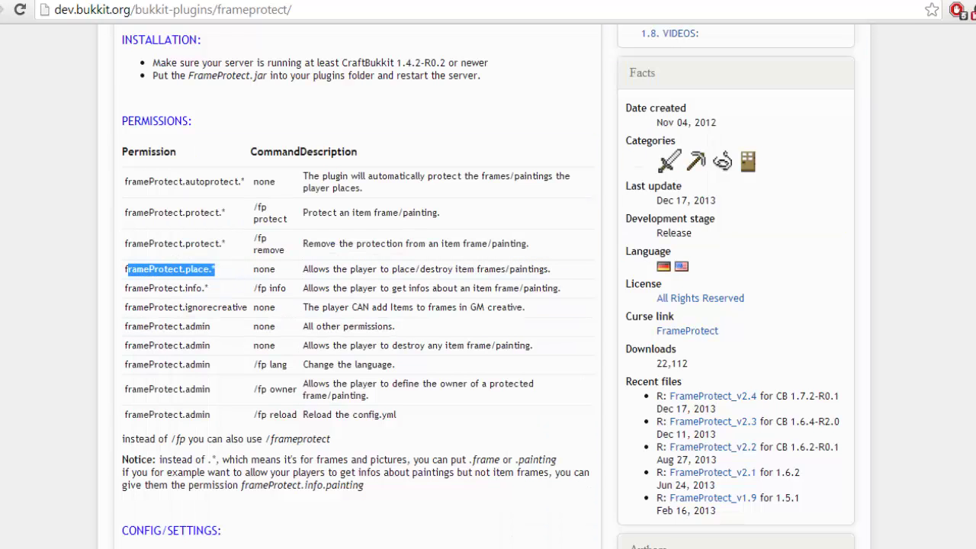
drag(226, 213, 244, 183)
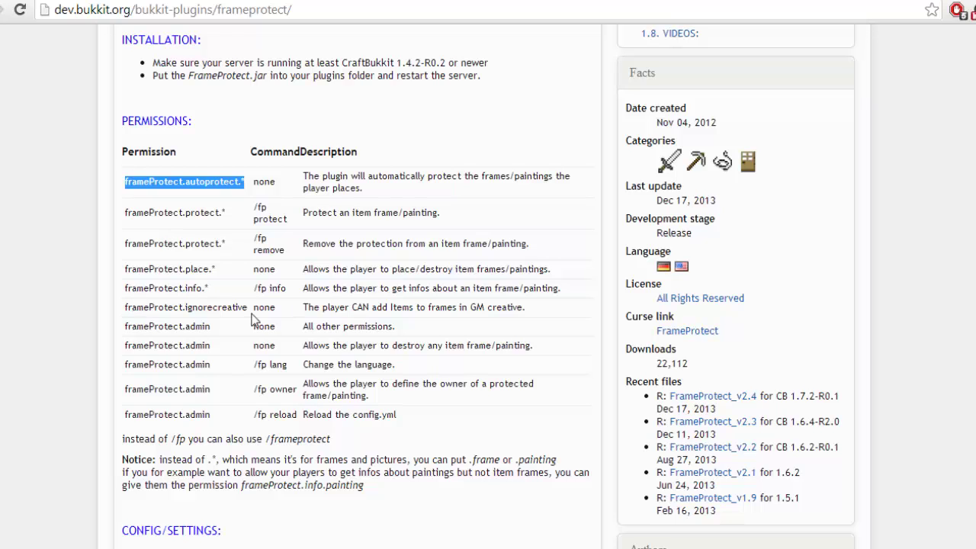
drag(244, 183, 251, 308)
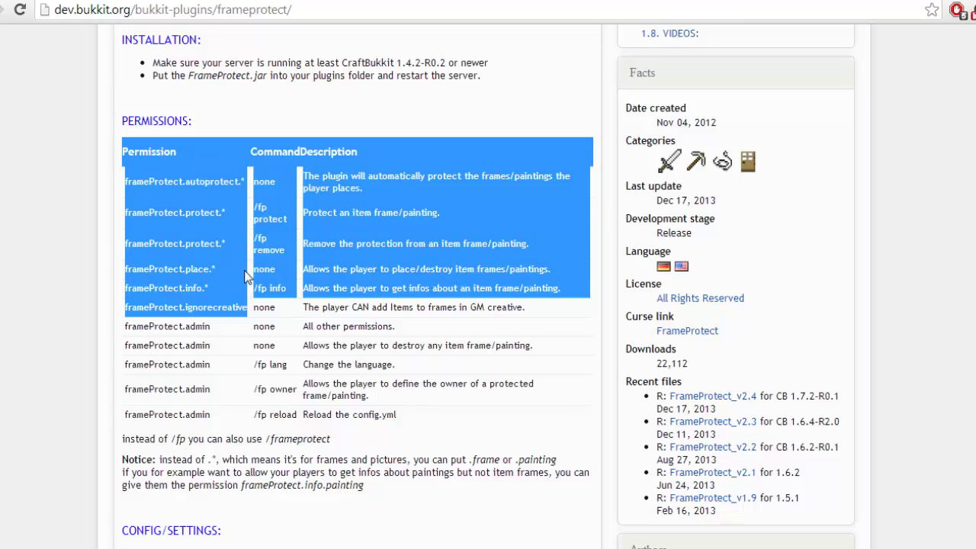
click(277, 317)
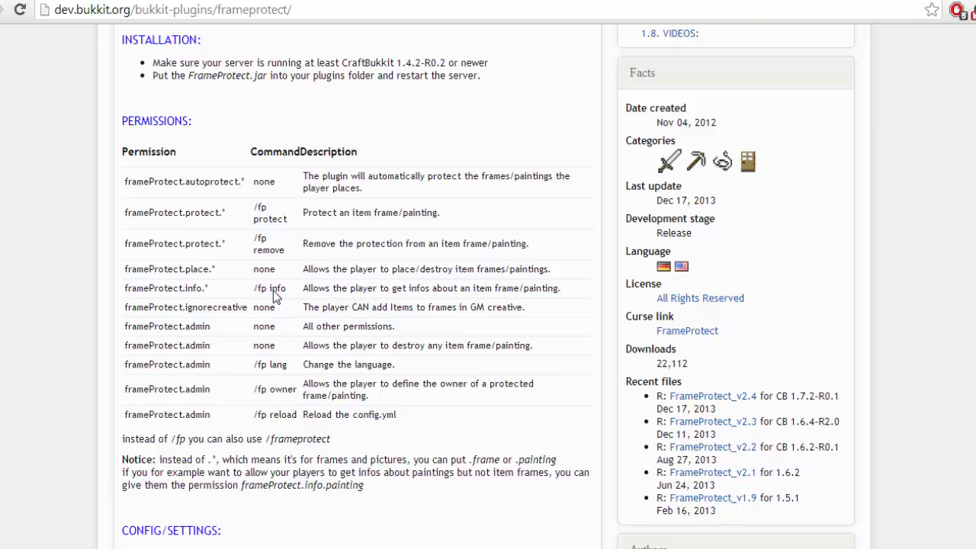
scroll(428, 238, up, 3)
scroll(482, 319, up, 3)
scroll(482, 319, down, 9)
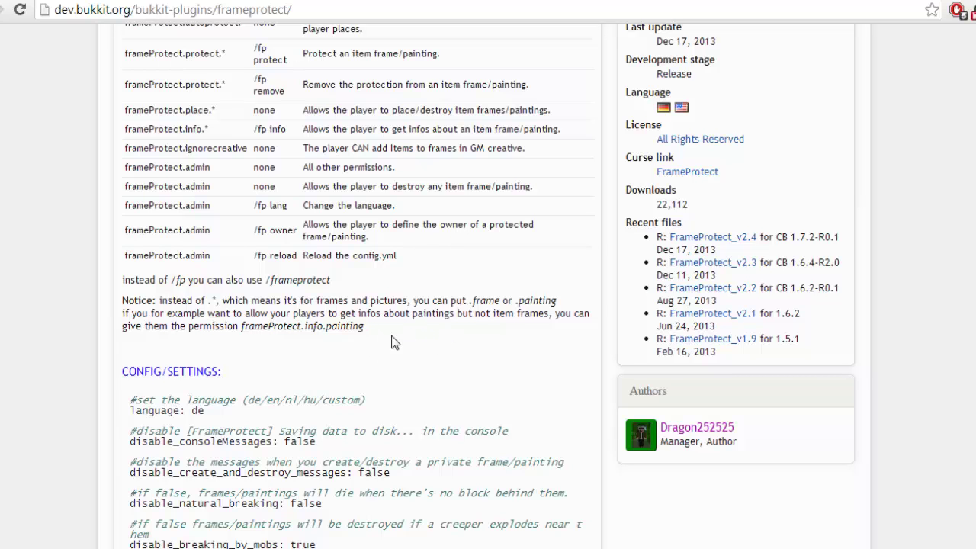
scroll(485, 380, down, 9)
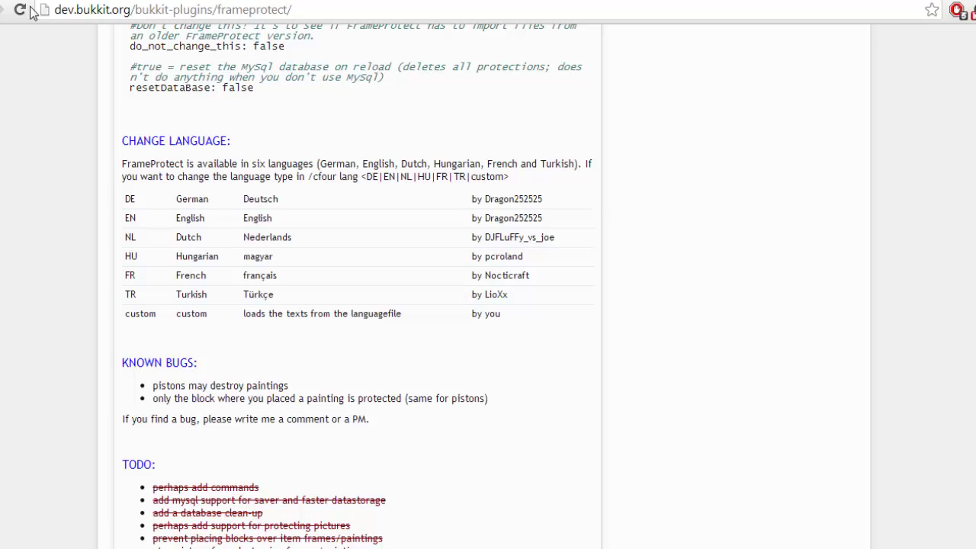
scroll(326, 267, up, 4)
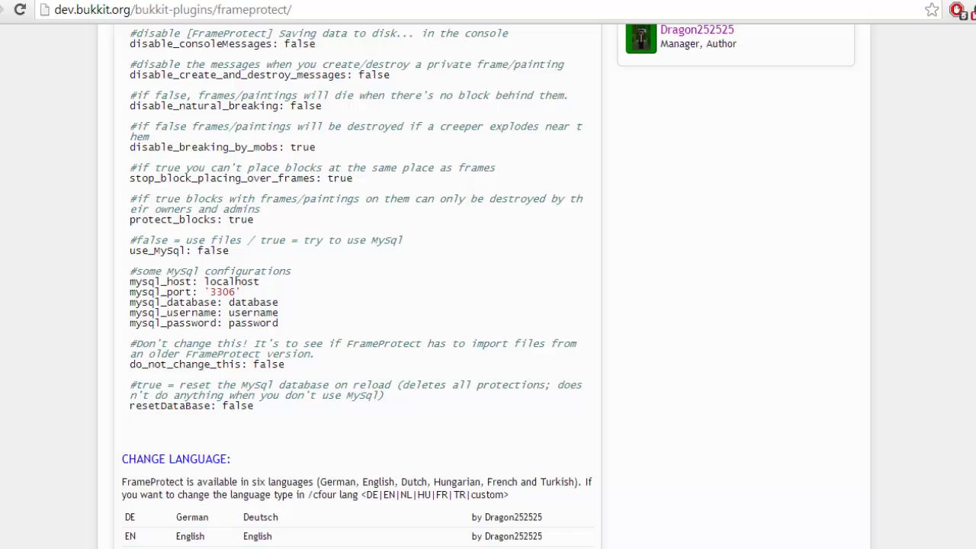
Search 'chest shop', open the dev.bukkit.org ChestShop page and scroll to 'How to create a shop'.
key(ctrl+l)
text(chest shop)
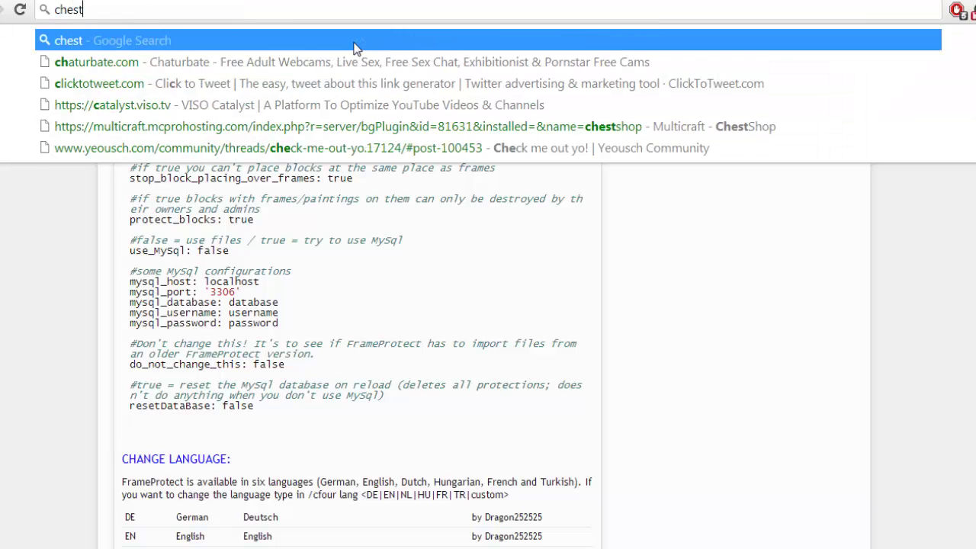
key(Return)
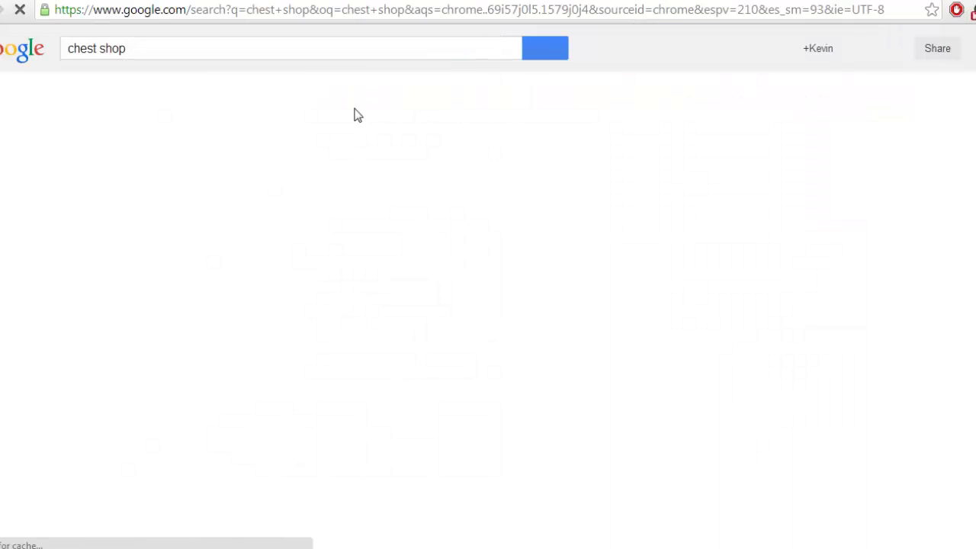
click(199, 168)
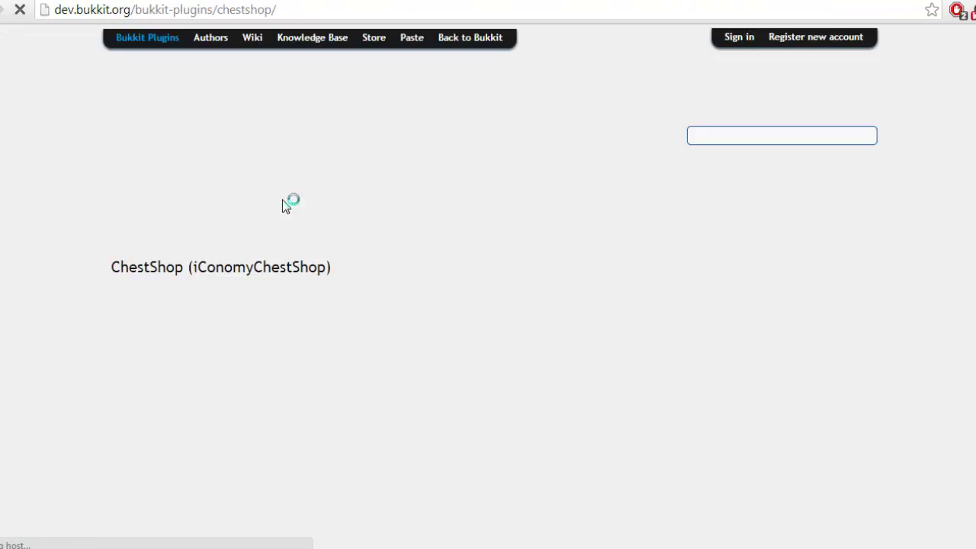
scroll(358, 320, down, 3)
scroll(337, 333, up, 1)
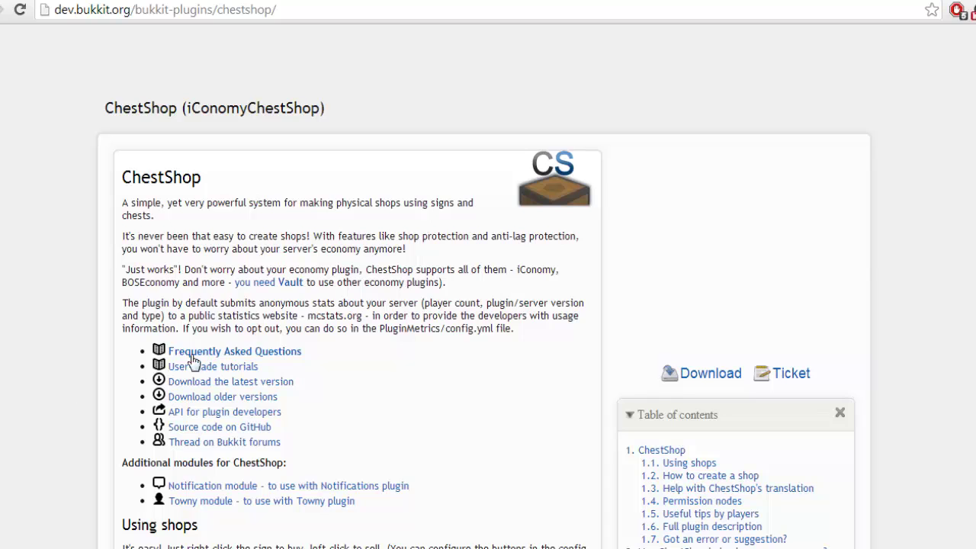
scroll(350, 394, down, 2)
scroll(470, 215, down, 3)
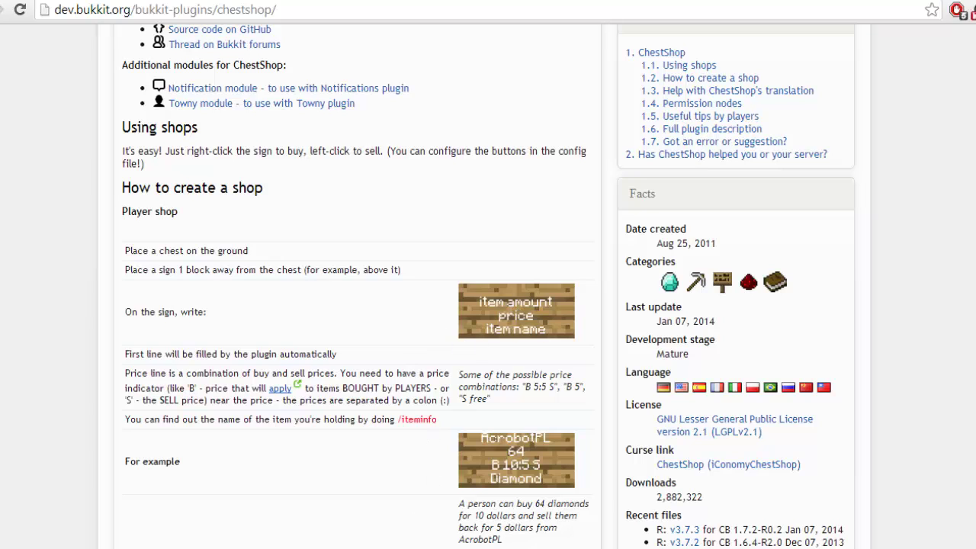
Return to Minecraft, resume the game and walk to the Coal and Cobblestone shop.
mouse_move(414, 542)
click(414, 488)
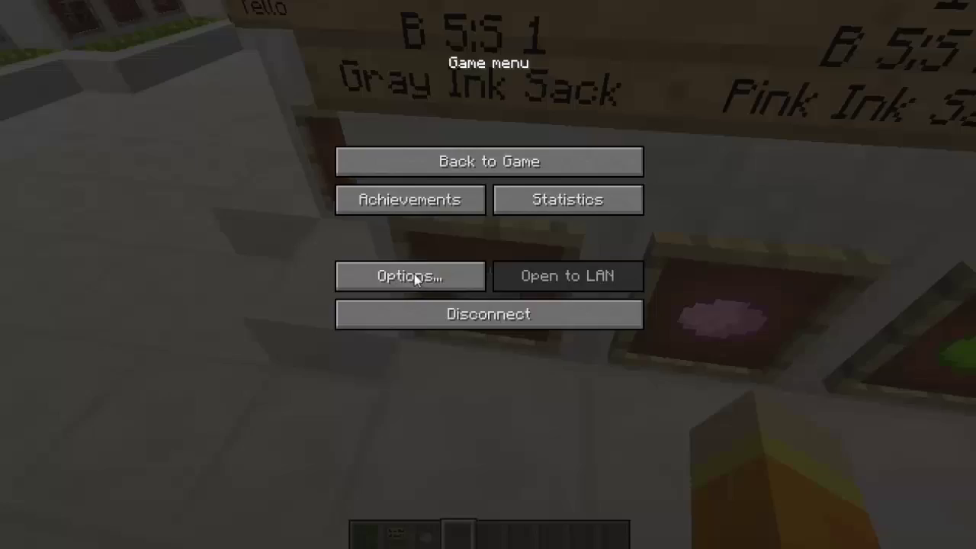
click(446, 161)
key(w)
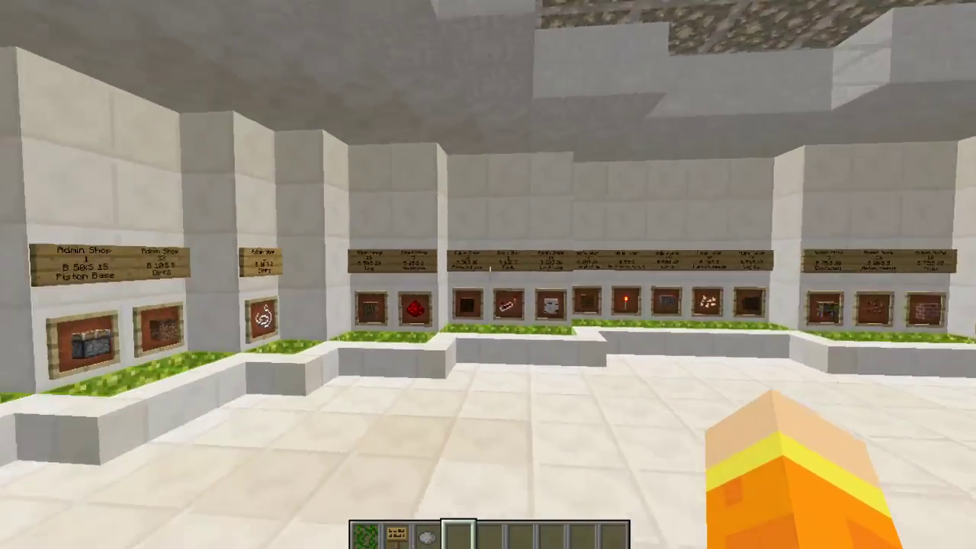
key(w)
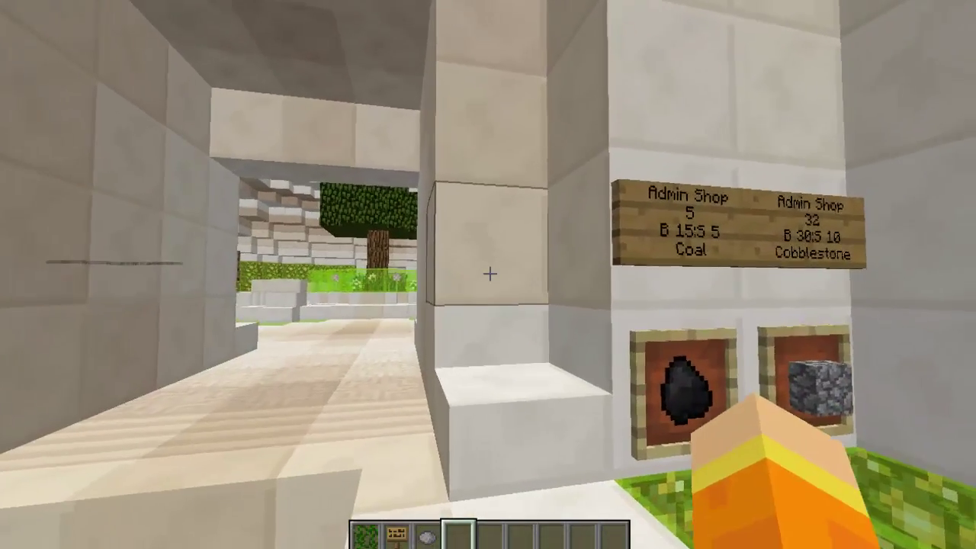
Put an Item Frame and a Lava Bucket from the creative inventory into hotbar slots 4 and 5.
key(e)
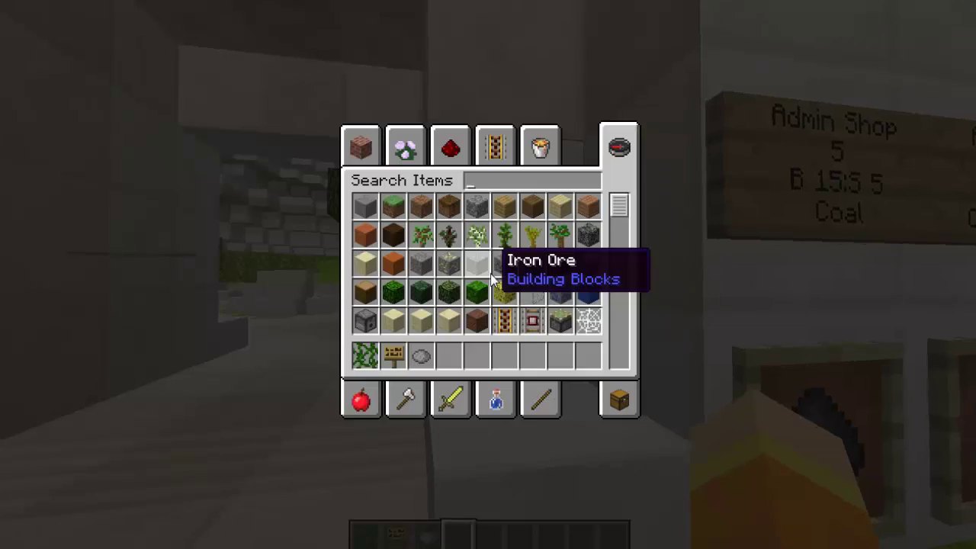
scroll(492, 278, down, 10)
text(frame)
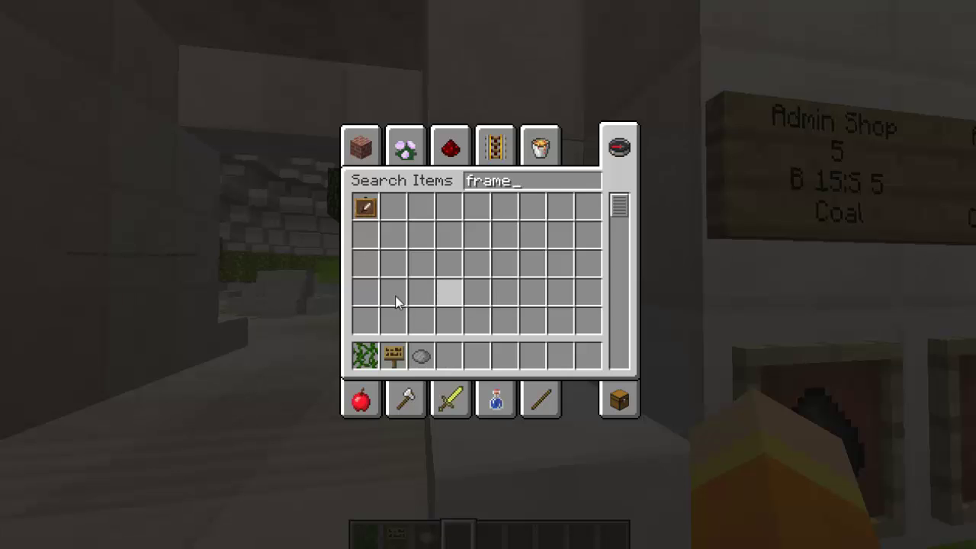
click(364, 208)
click(448, 355)
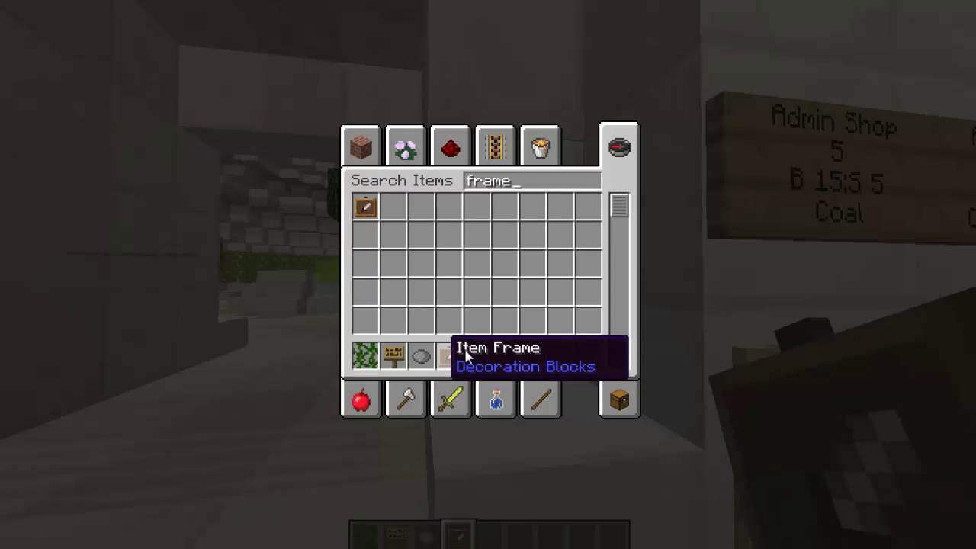
click(554, 146)
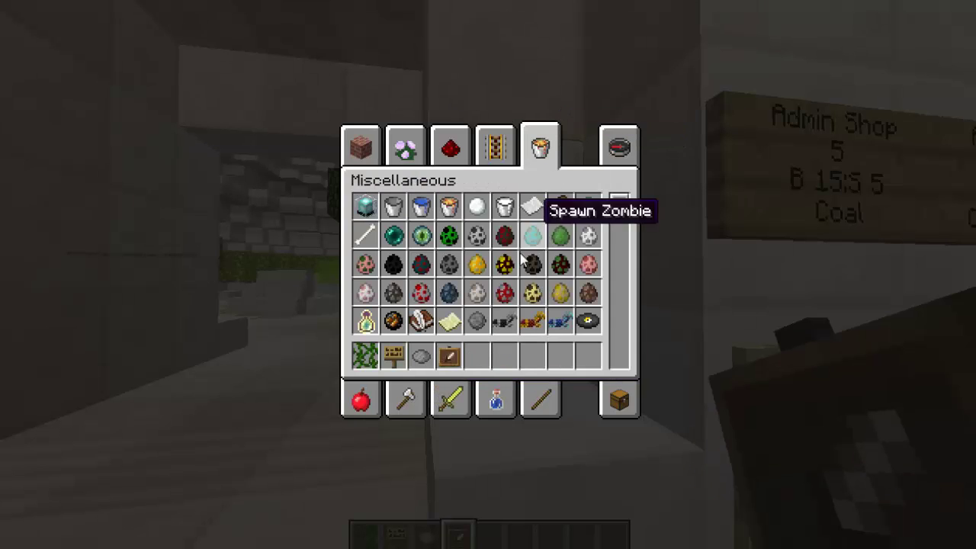
click(448, 206)
click(477, 355)
Hang a protected item frame on the empty pillar face beside the Coal shop.
key(e)
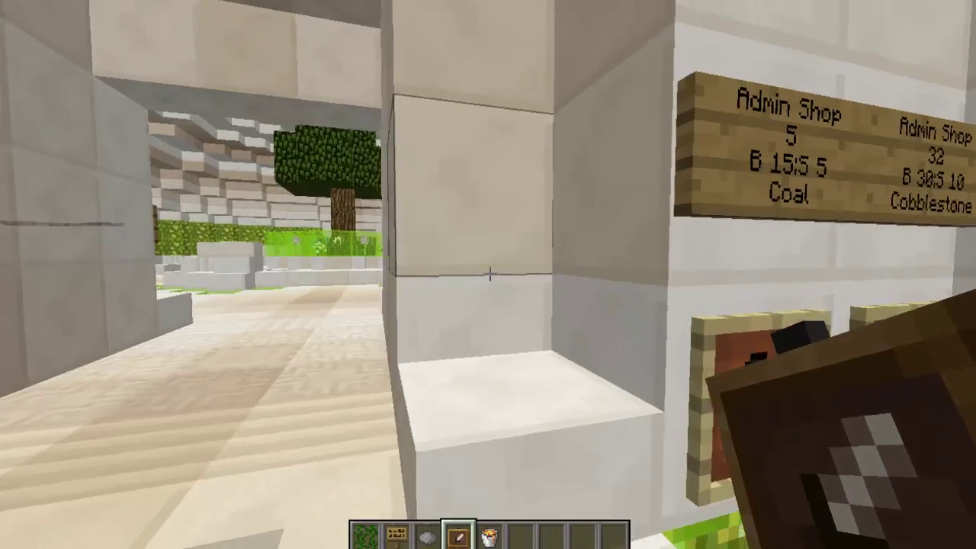
key(d)
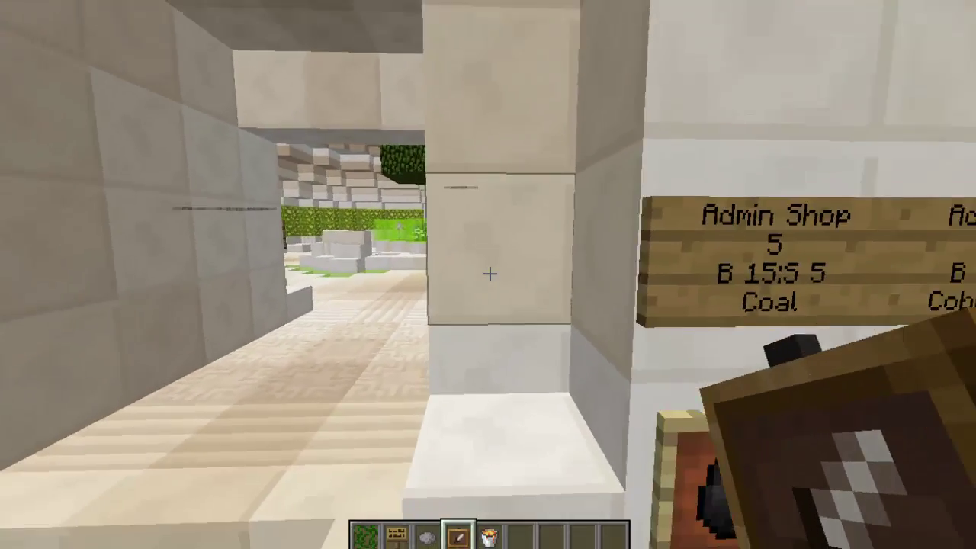
key(a)
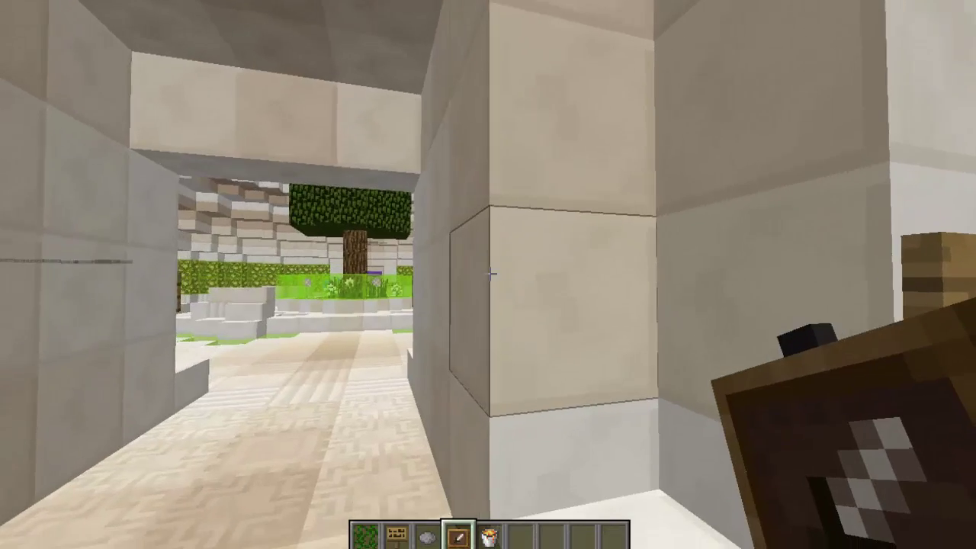
key(d)
right_click(490, 273)
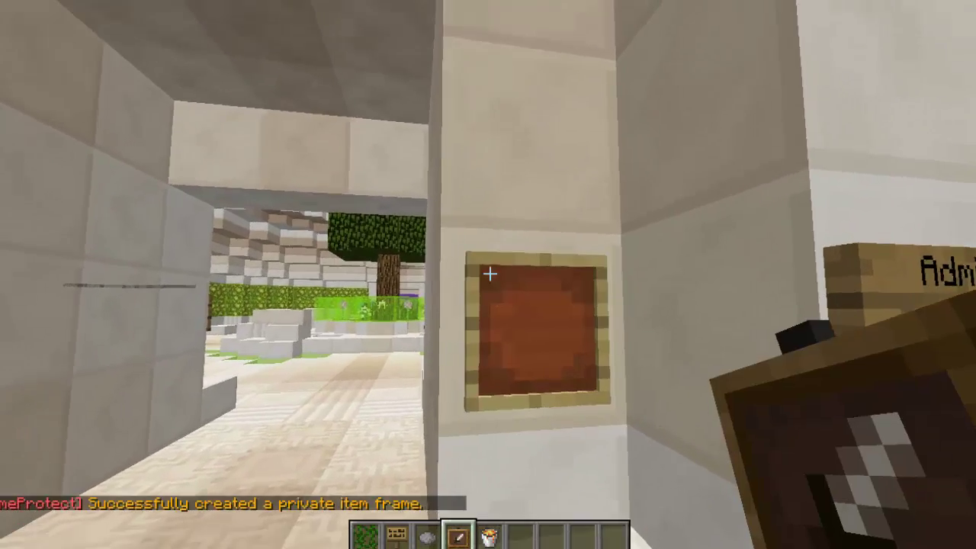
Hold the lava bucket from slot 5 and place it into the new item frame.
key(d)
key(3)
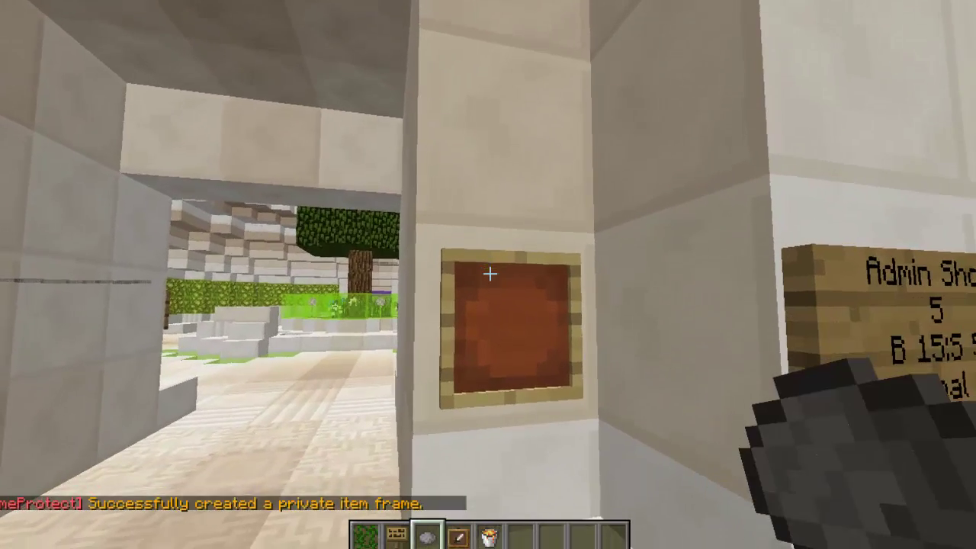
key(2)
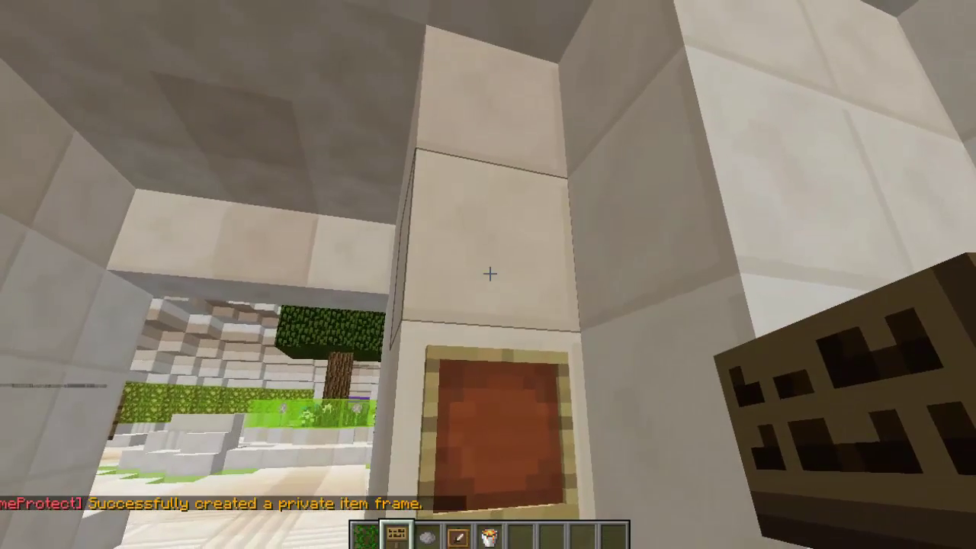
key(s)
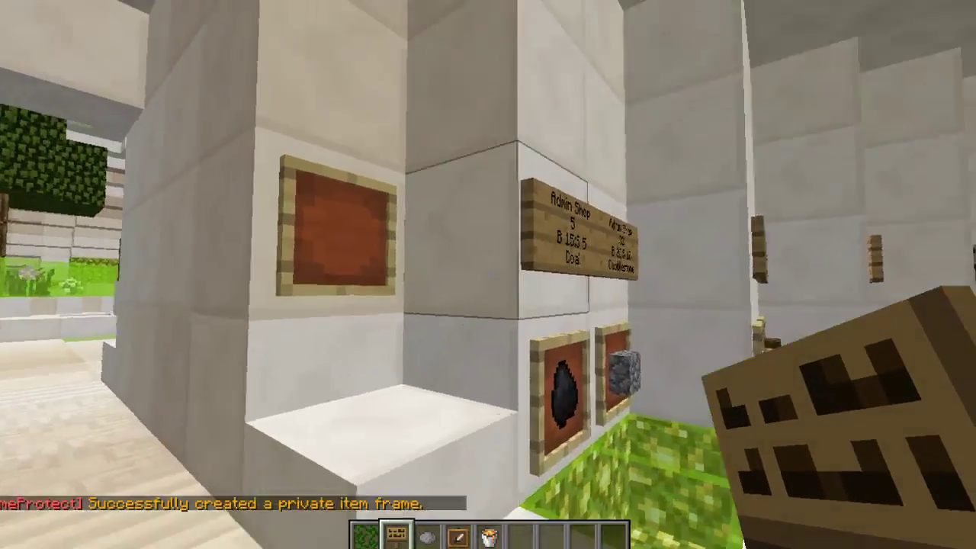
key(w)
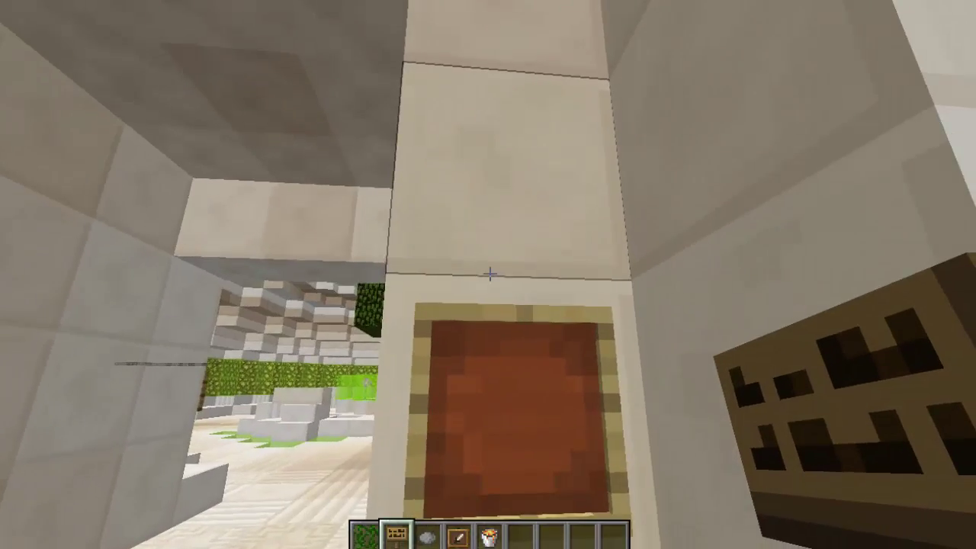
key(5)
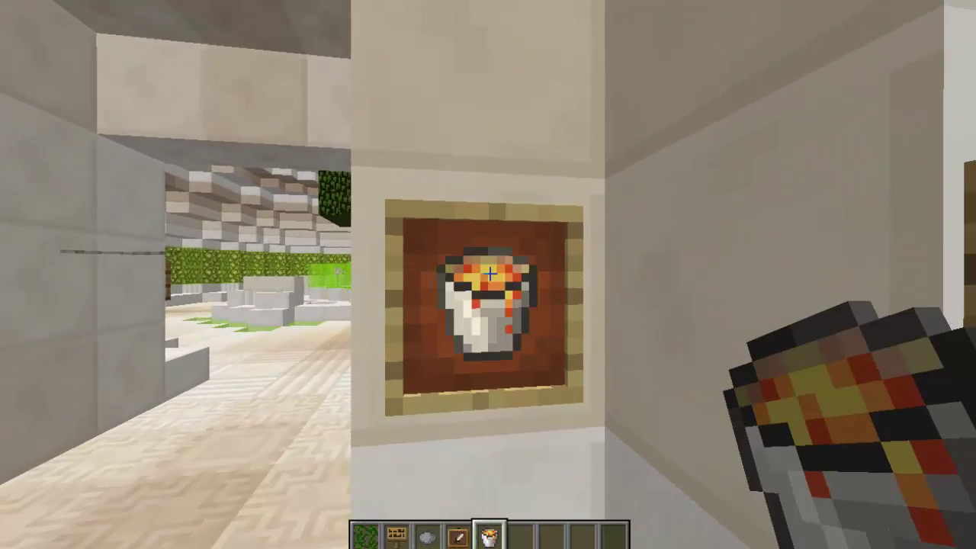
scroll(488, 274, up, 3)
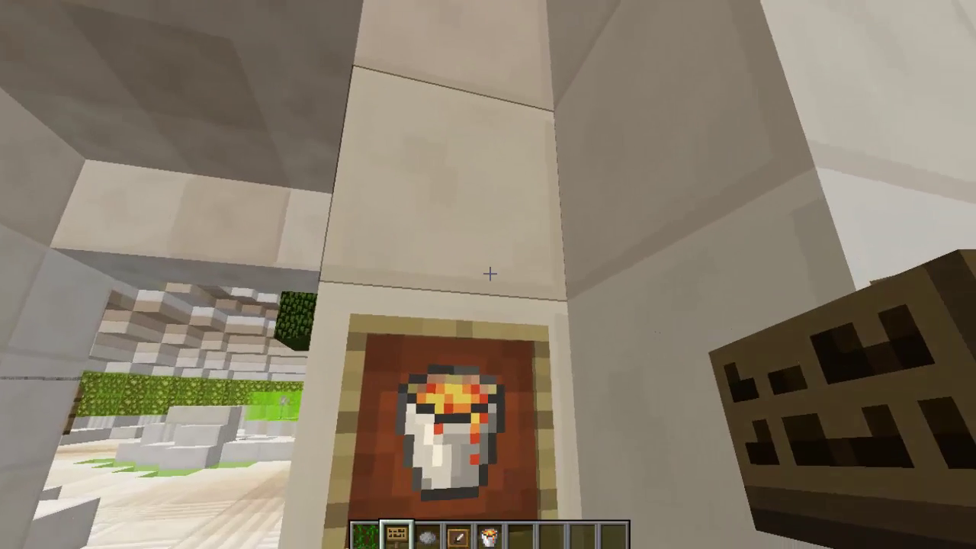
Place a sign above the lava frame and write 'Admin Shop' on its first line, correcting typos.
right_click(487, 274)
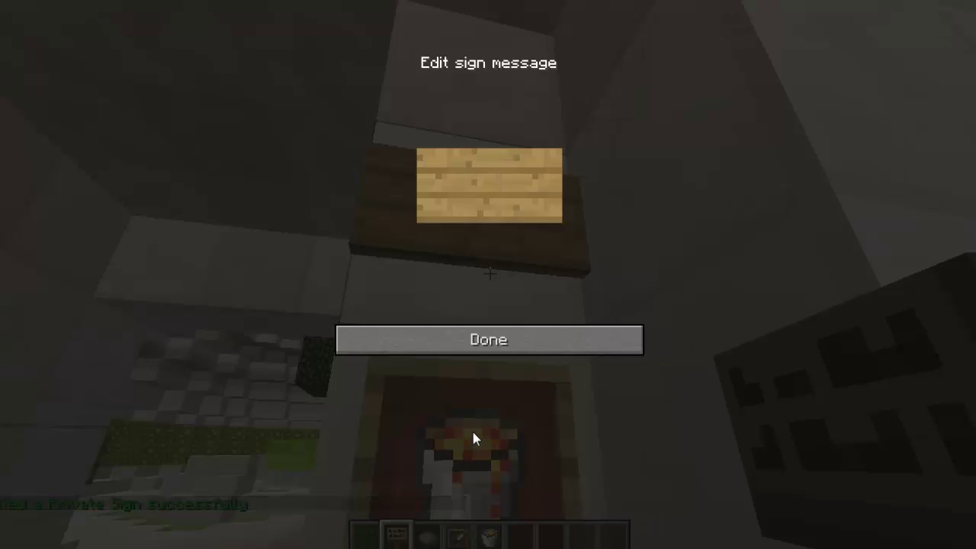
text(A)
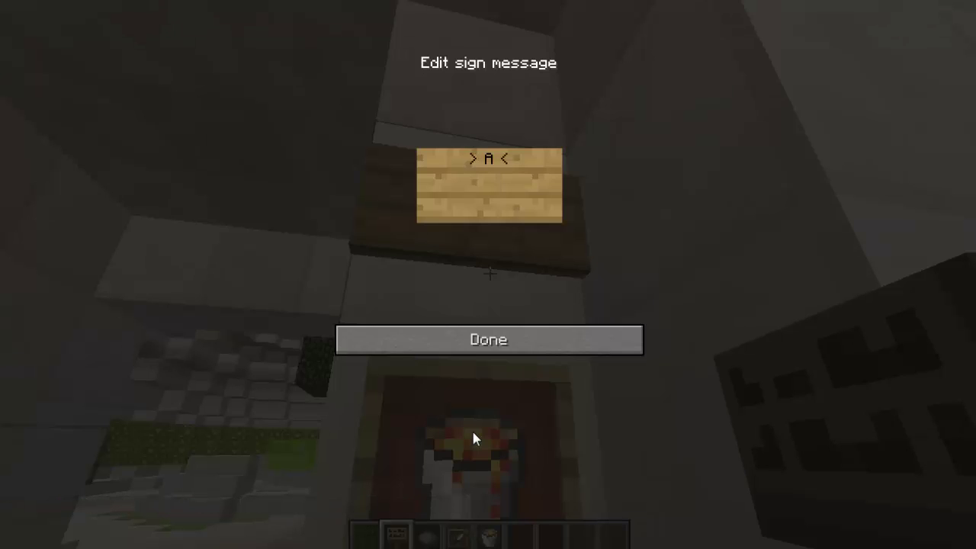
text(dmin Shp)
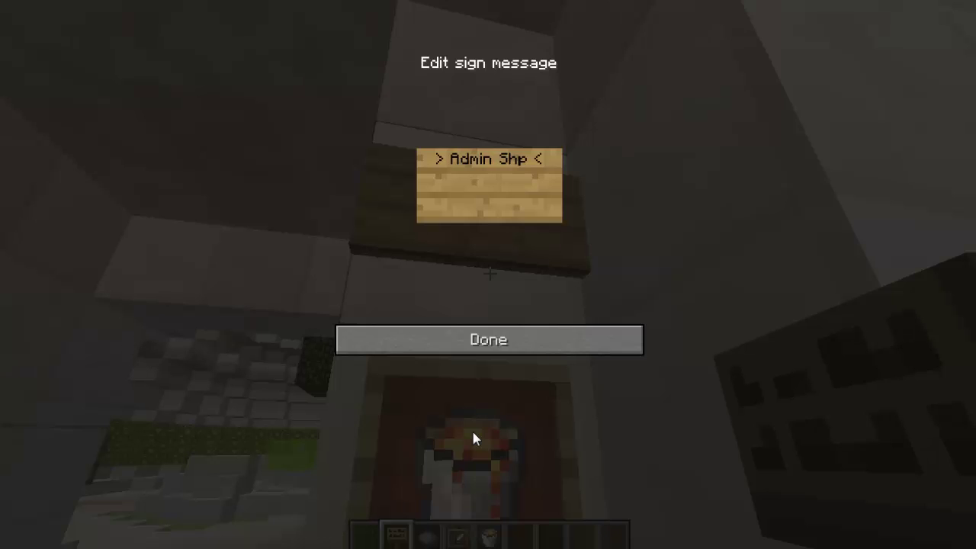
key(BackSpace)
text(op)
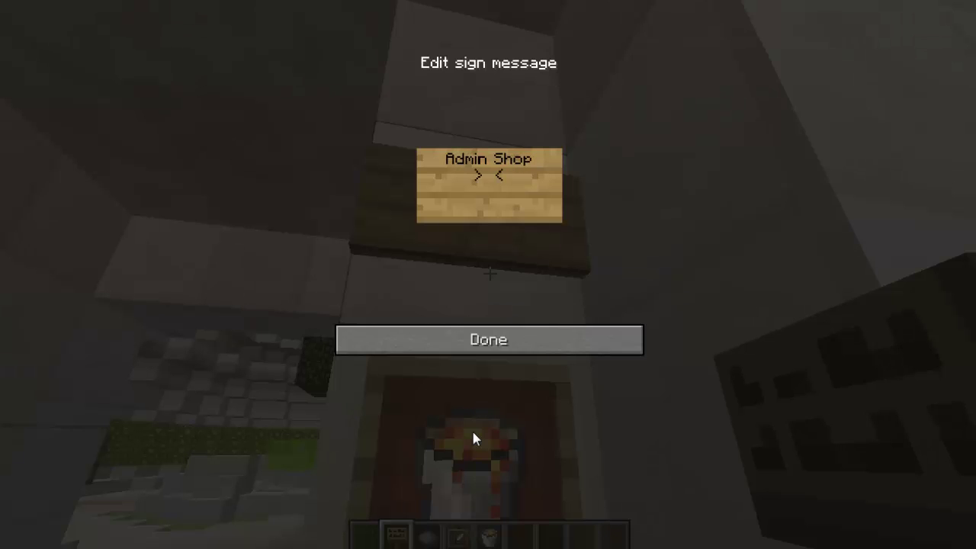
key(BackSpace)
key(BackSpace)
key(BackSpace)
key(BackSpace)
key(BackSpace)
key(BackSpace)
key(BackSpace)
key(BackSpace)
key(BackSpace)
key(BackSpace)
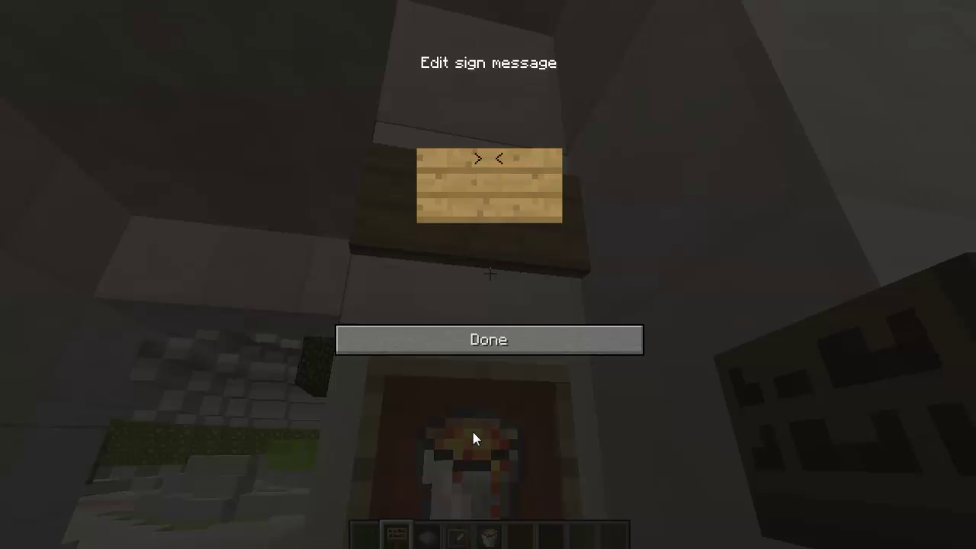
text(Member Shop)
key(BackSpace)
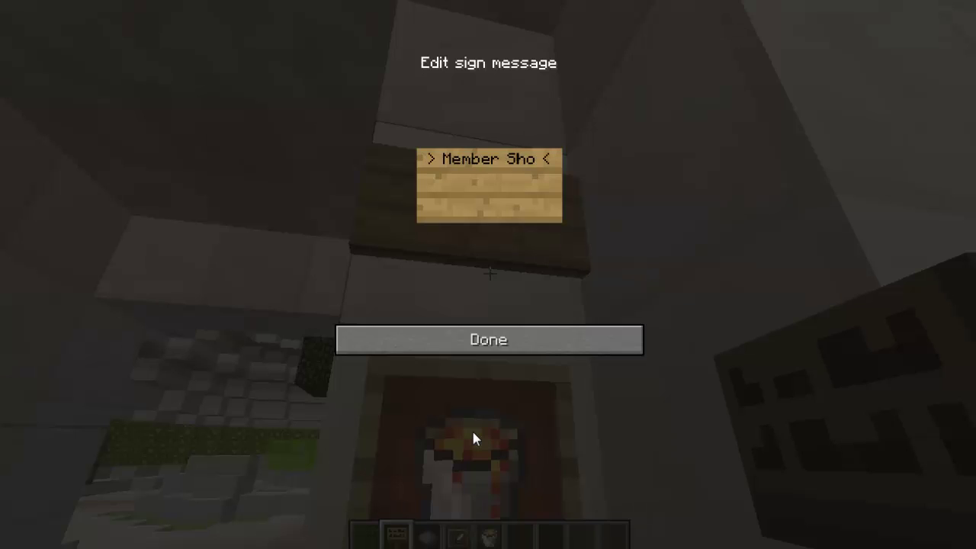
key(BackSpace)
key(BackSpace)
key(BackSpace)
key(BackSpace)
key(BackSpace)
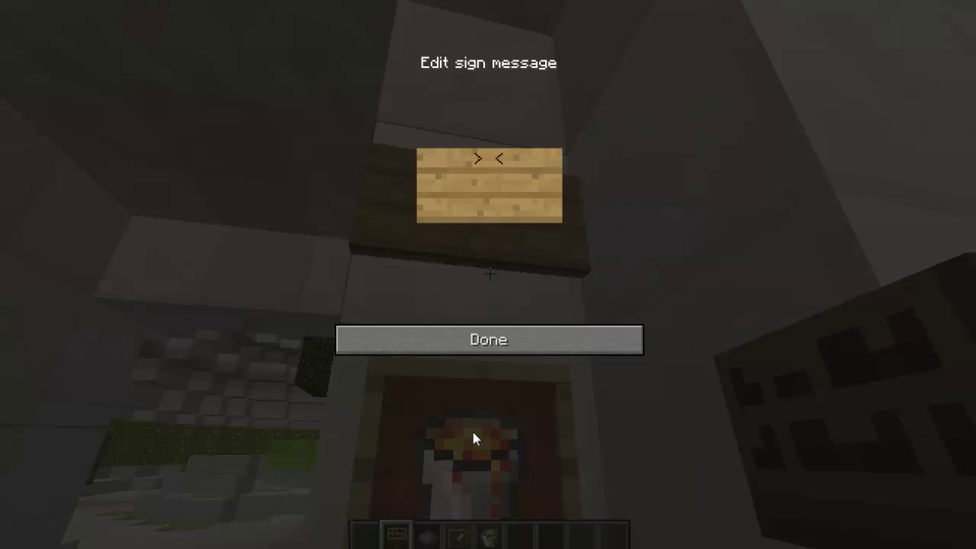
text(Admin Shop)
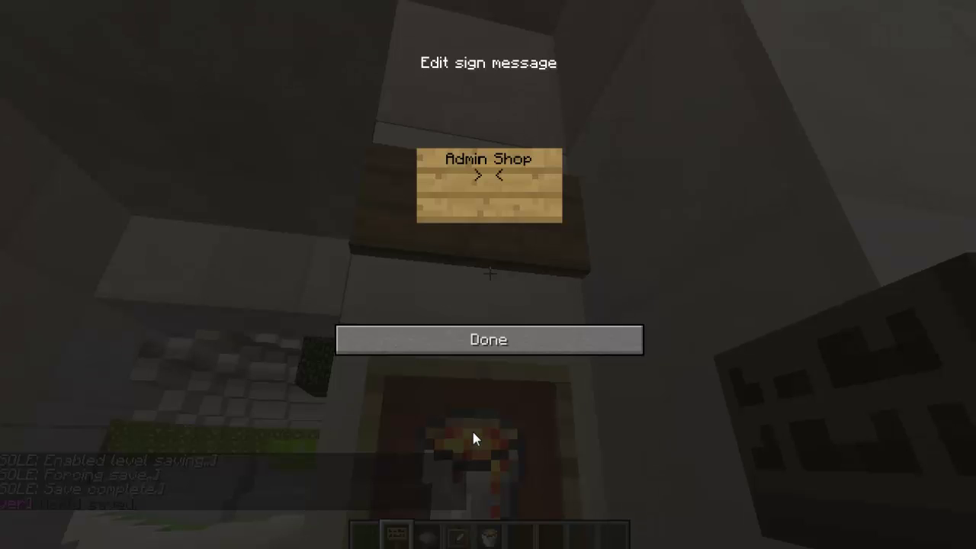
key(BackSpace)
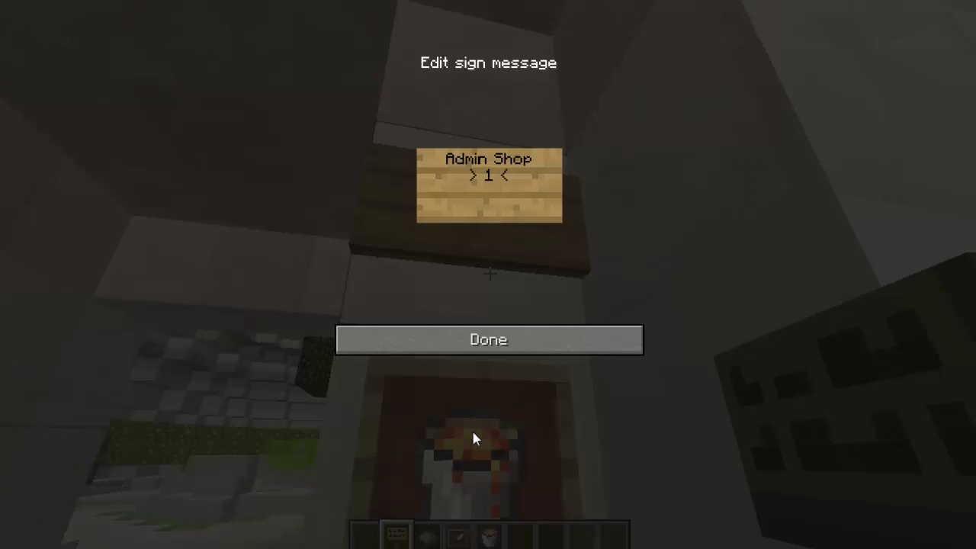
Adjust the quantity line and enter the price 'B 99999999:S 1' on line 3.
key(BackSpace)
text(00)
key(BackSpace)
key(BackSpace)
key(BackSpace)
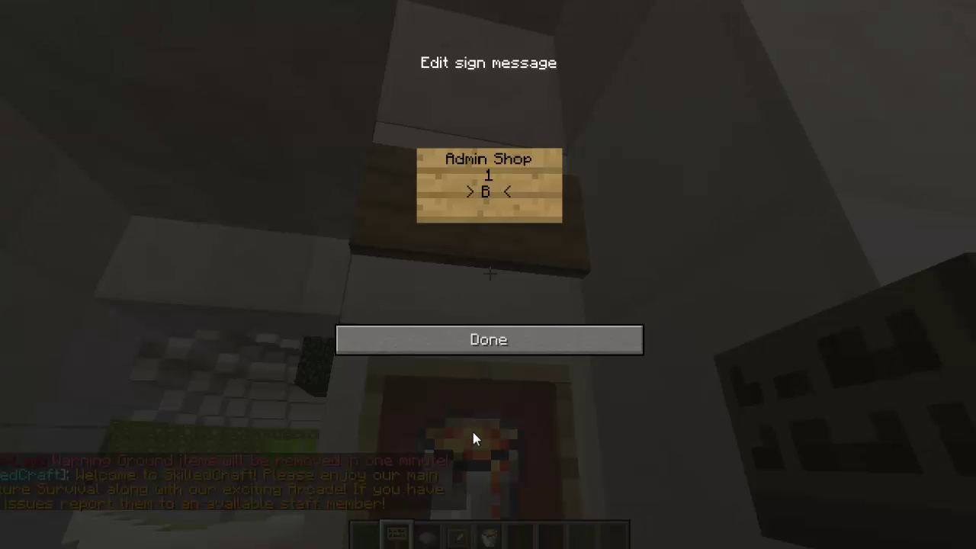
text(20:5 5)
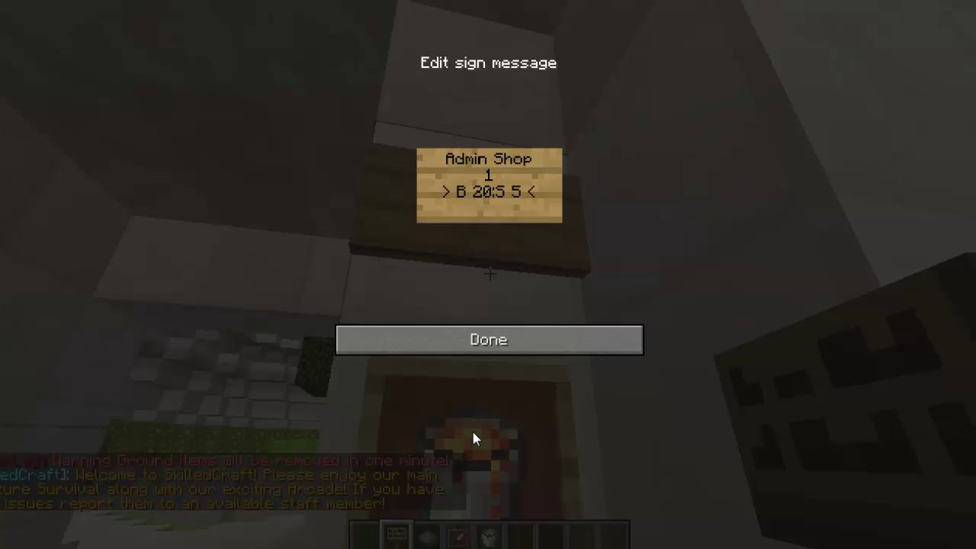
key(BackSpace)
key(BackSpace)
key(BackSpace)
key(BackSpace)
key(BackSpace)
key(BackSpace)
key(BackSpace)
text(55)
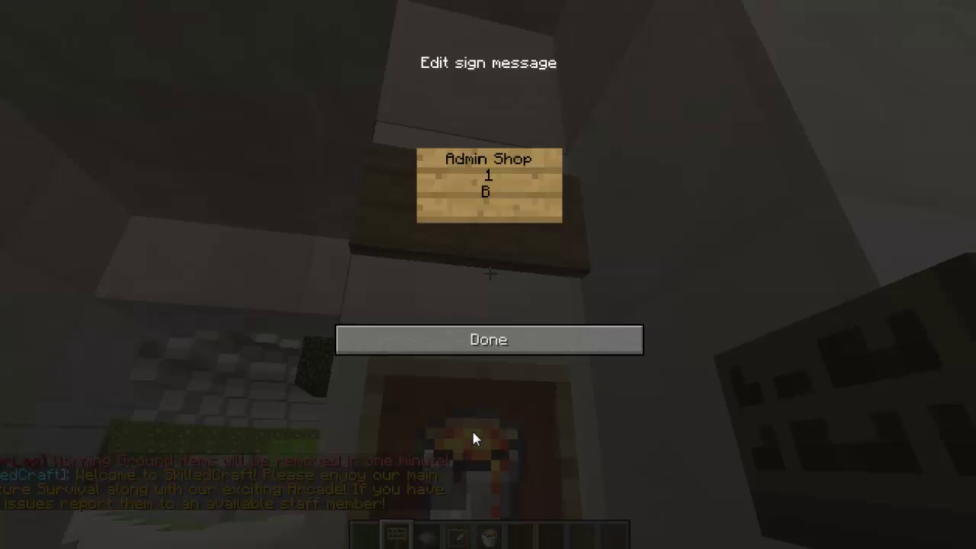
text(:5 2)
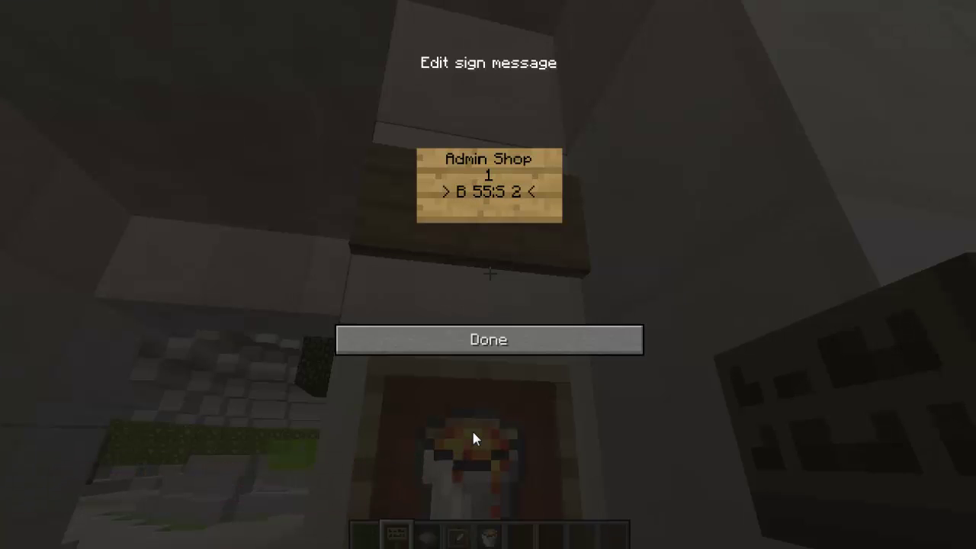
key(BackSpace)
key(BackSpace)
key(BackSpace)
key(BackSpace)
key(BackSpace)
key(BackSpace)
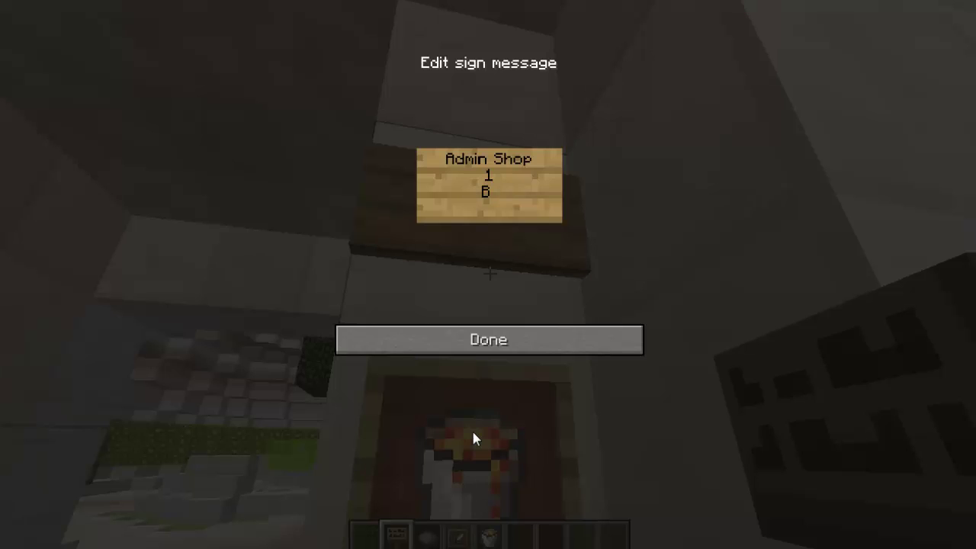
text(99999999)
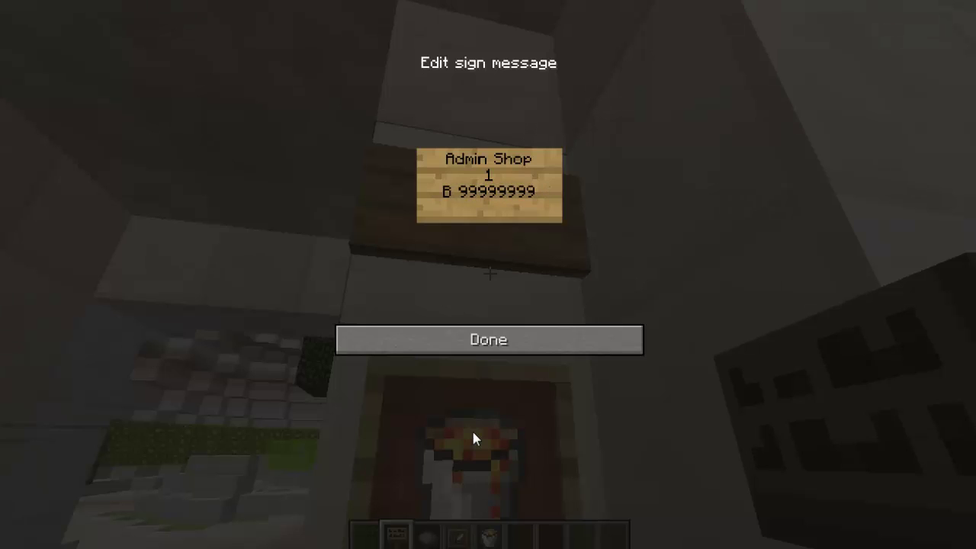
text(:5 1)
Enter item id 34321 on line 4 and submit the sign, which is rejected as invalid.
key(Return)
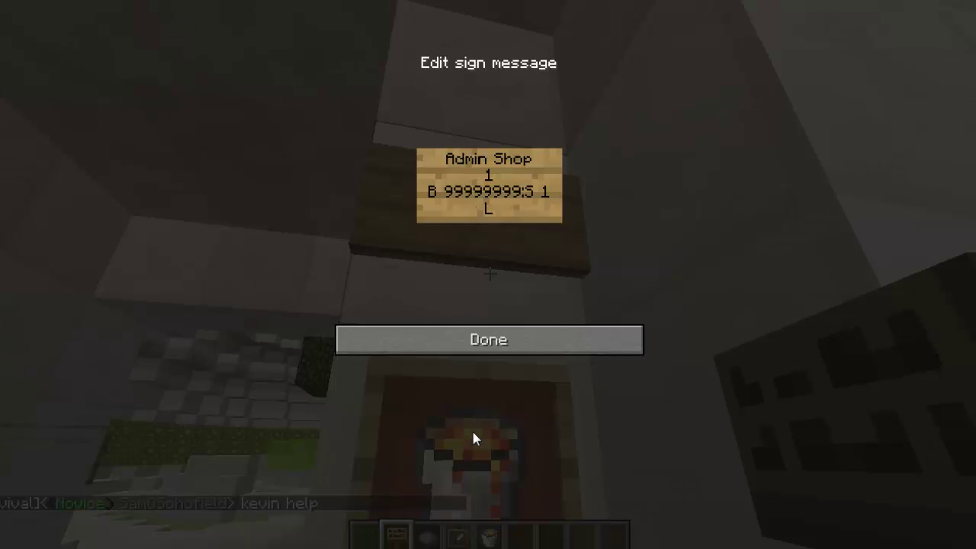
text(La)
key(BackSpace)
key(BackSpace)
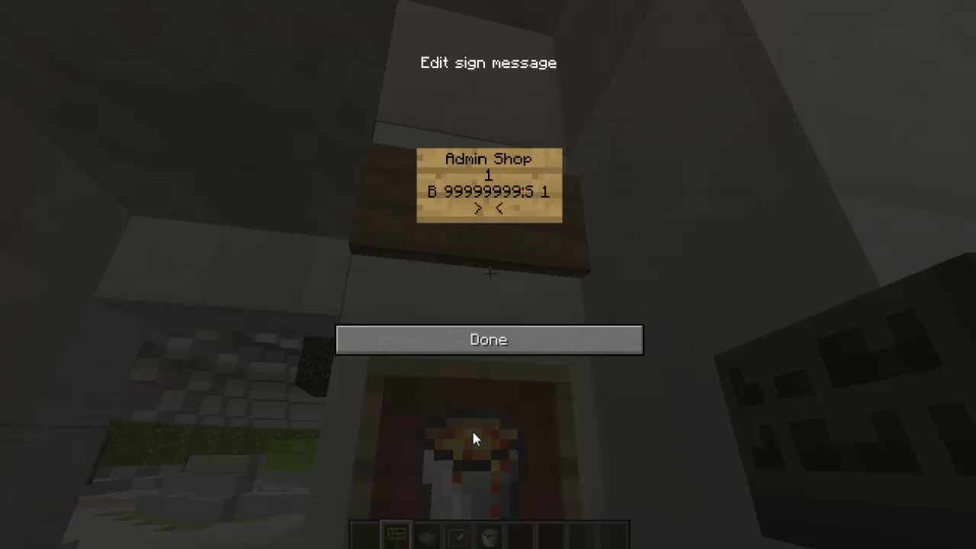
text(34321)
key(Return)
click(572, 341)
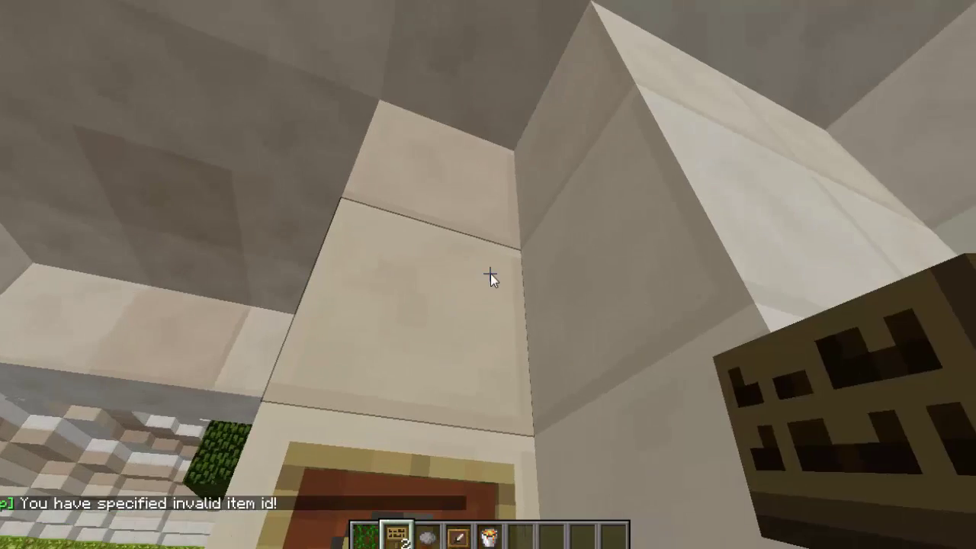
Place a new sign reading Admin, 1, B 1:S 1, Lava to create the Lava shop.
right_click(490, 274)
text(Admin)
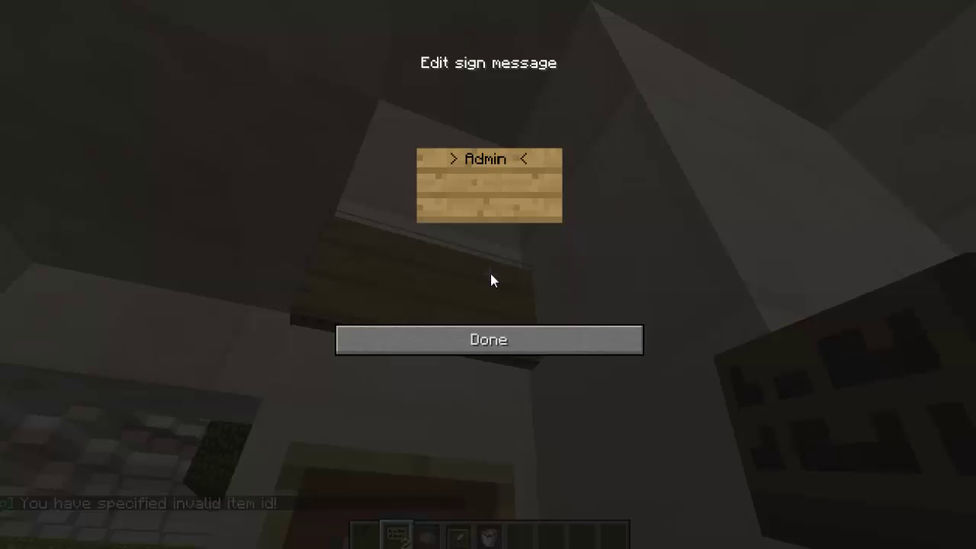
key(Return)
text(1)
key(Return)
text(B 1:5 1)
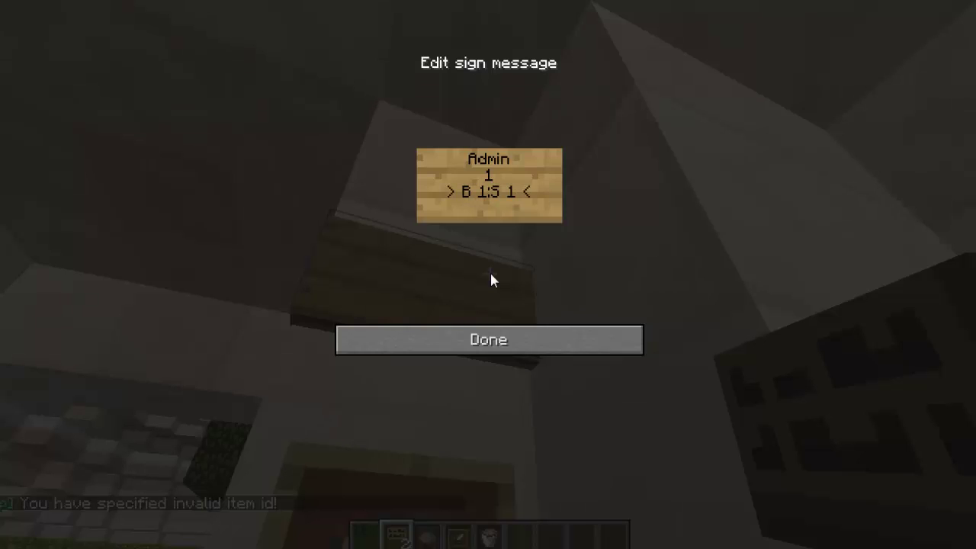
key(Return)
text(Lava)
key(Escape)
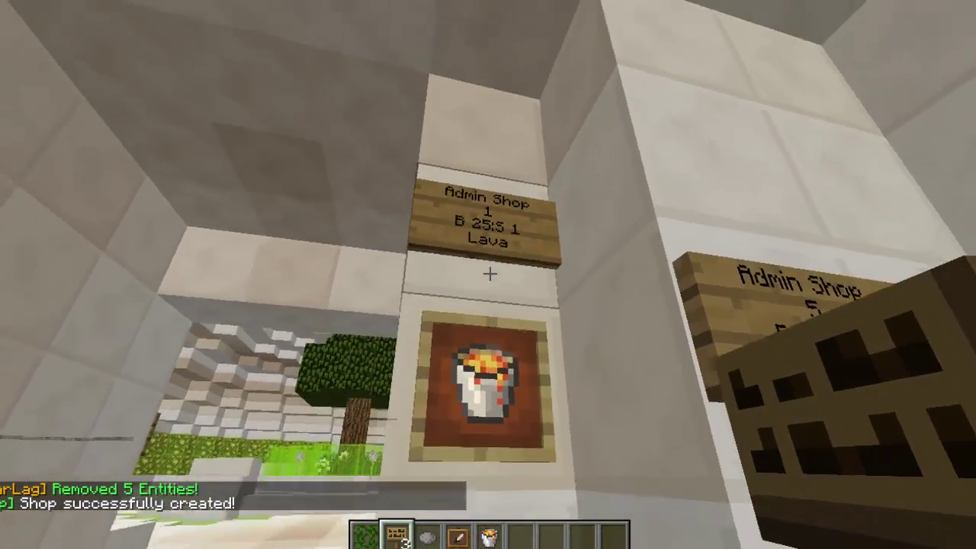
Break the Lava shop sign, knock out the lava bucket, and remove the empty item frame.
click(490, 273)
click(490, 273)
click(490, 273)
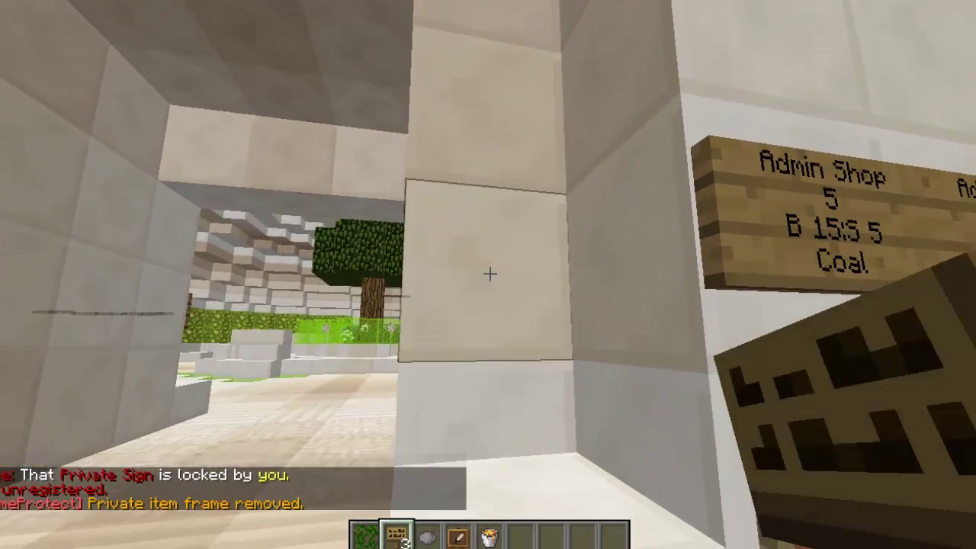